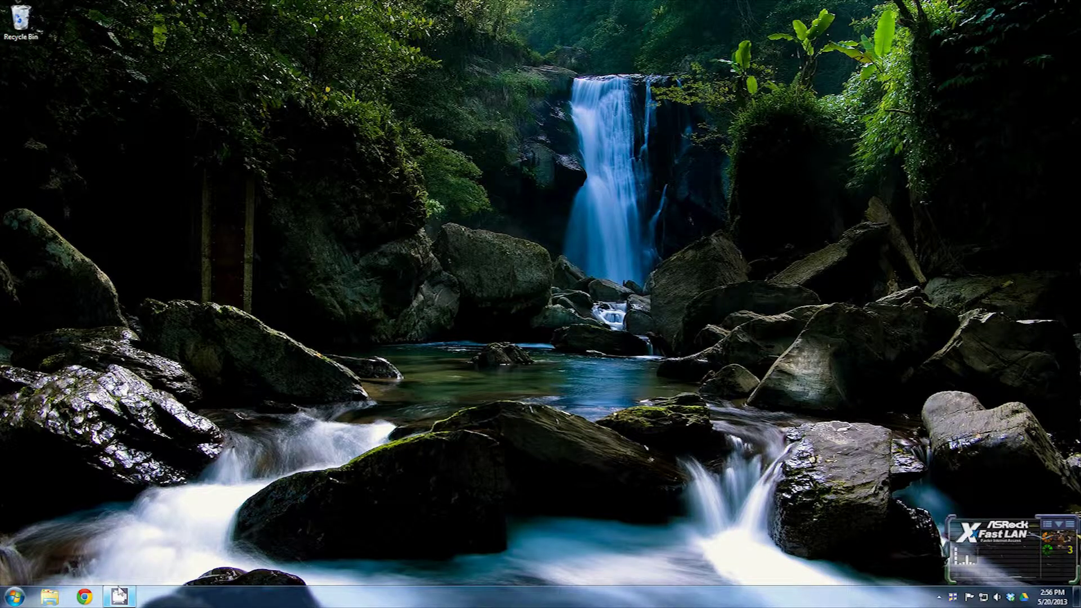
Open the Windows 7 Start menu from the taskbar.
{"action": "left_click", "coordinate": [14, 596]}
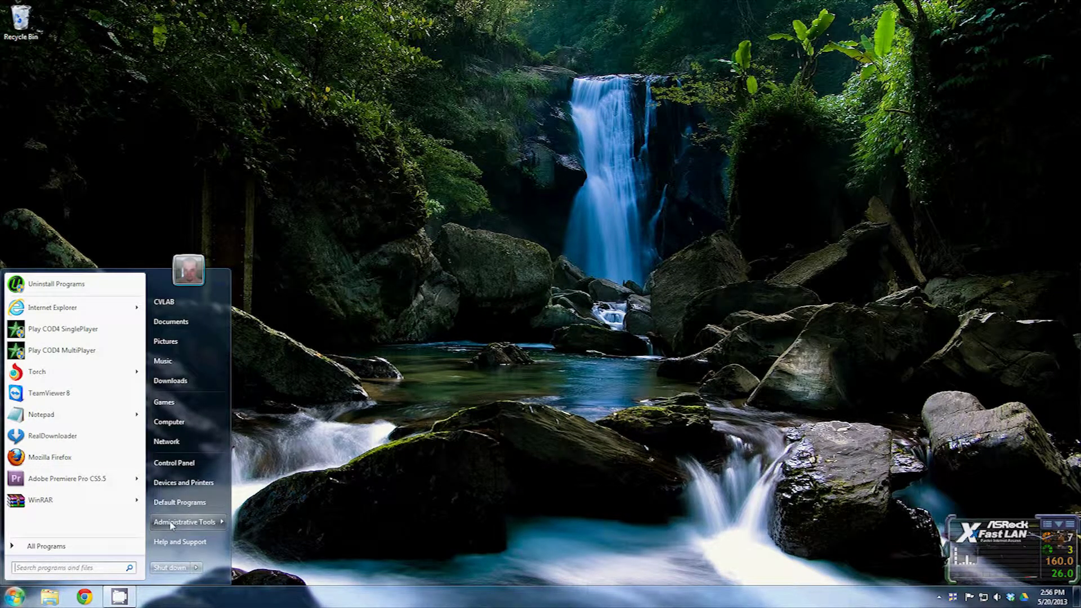
Show Control Panel as Large icons and launch Computer Management from Administrative Tools.
{"action": "left_click", "coordinate": [193, 466]}
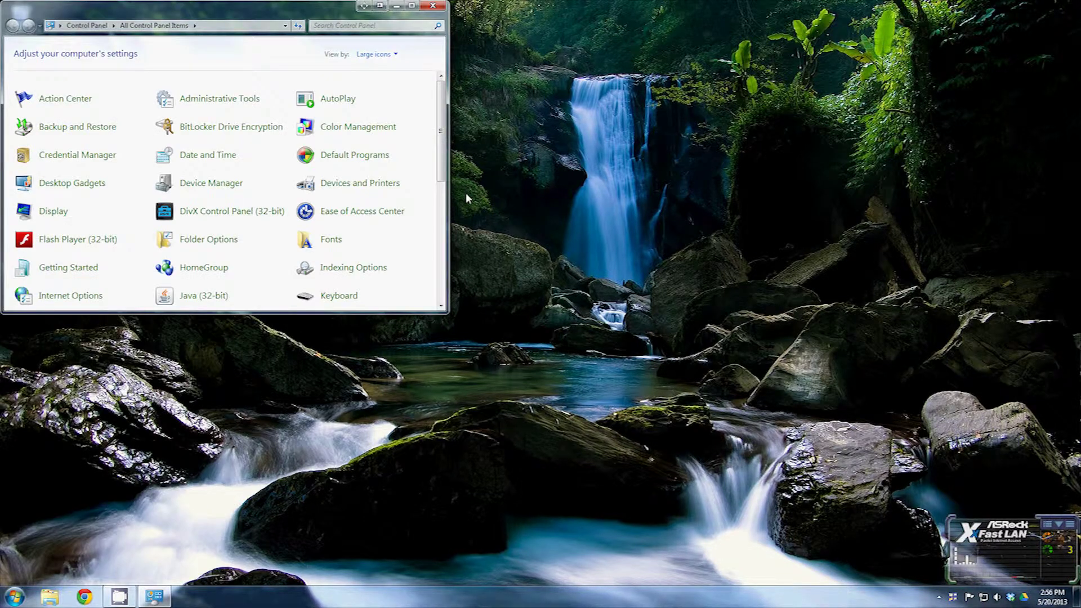
{"action": "left_click", "coordinate": [396, 54]}
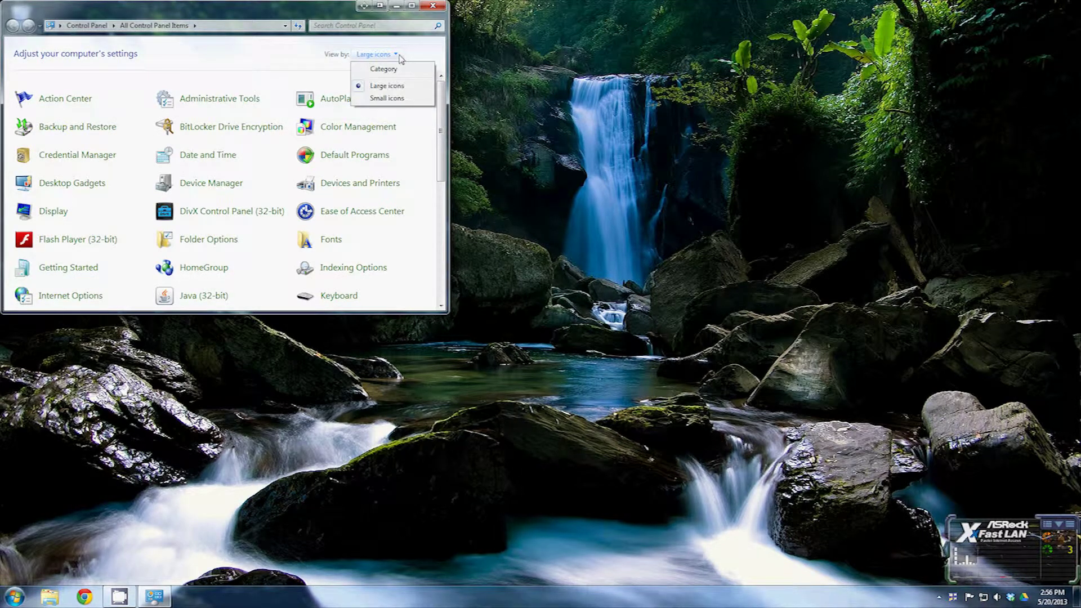
{"action": "left_click", "coordinate": [384, 69]}
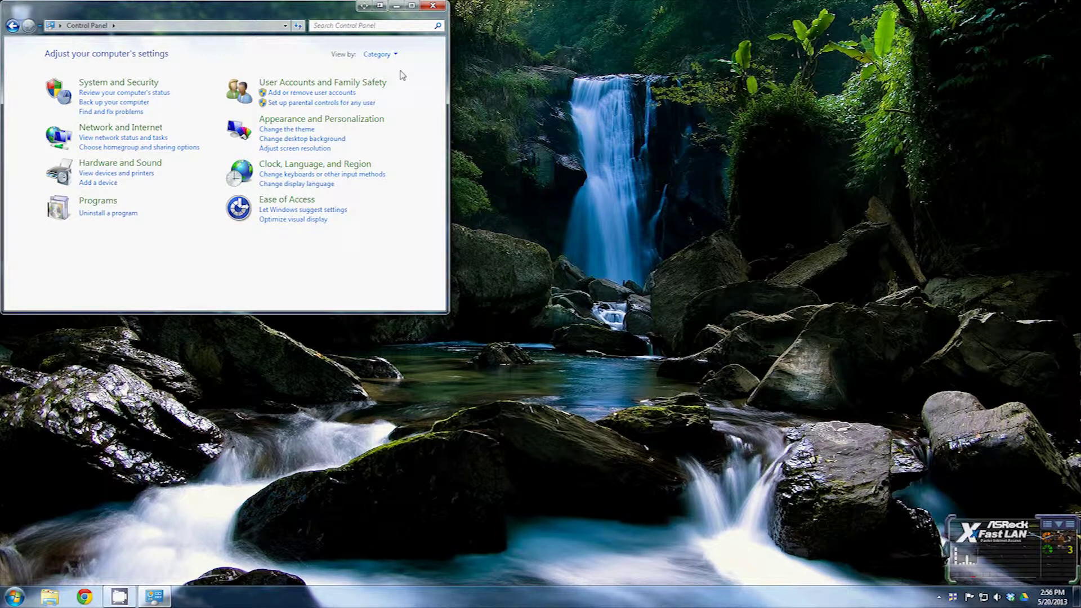
{"action": "left_click", "coordinate": [378, 54]}
{"action": "left_click", "coordinate": [398, 97]}
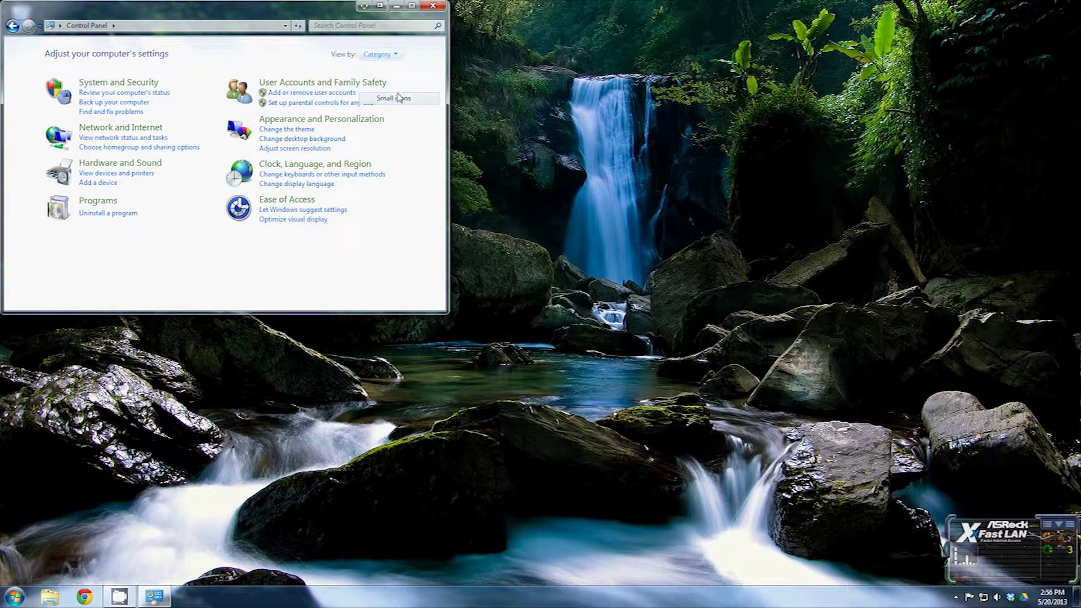
{"action": "left_click", "coordinate": [396, 54]}
{"action": "left_click", "coordinate": [387, 85]}
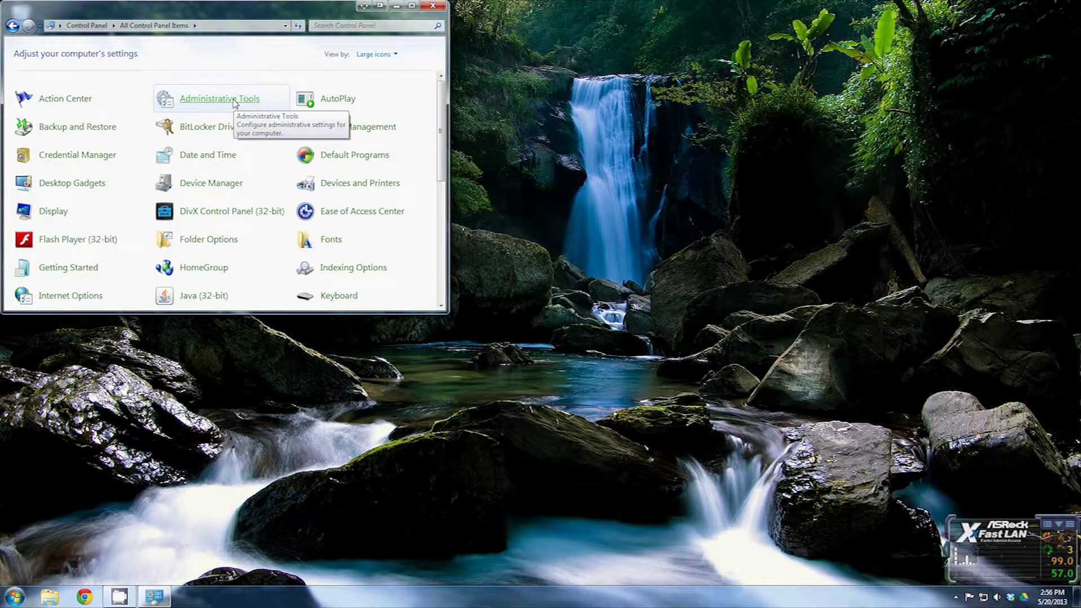
{"action": "left_click", "coordinate": [235, 101]}
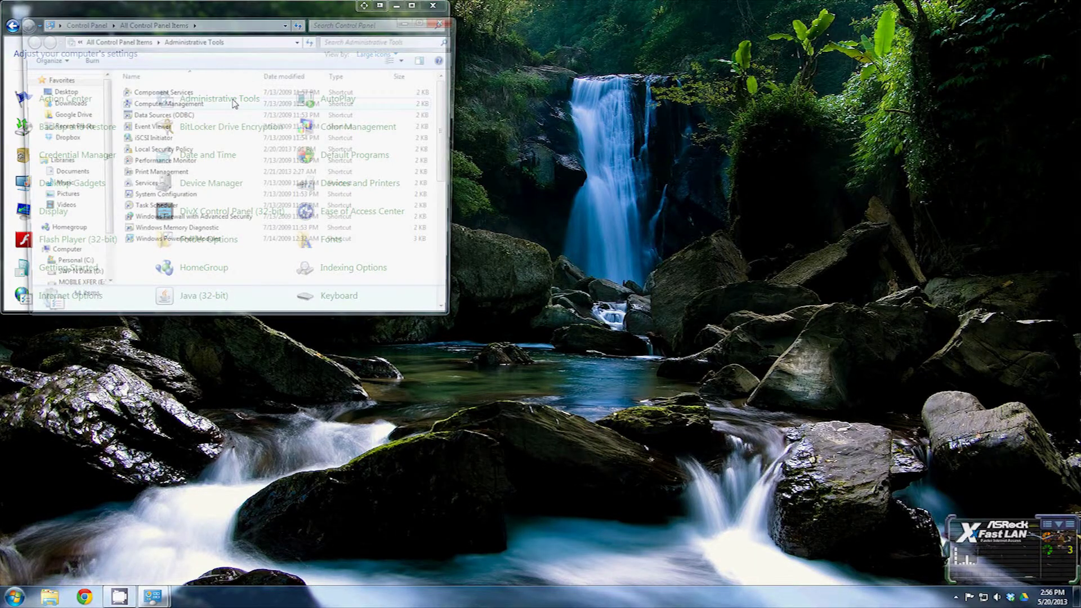
{"action": "double_click", "coordinate": [172, 106]}
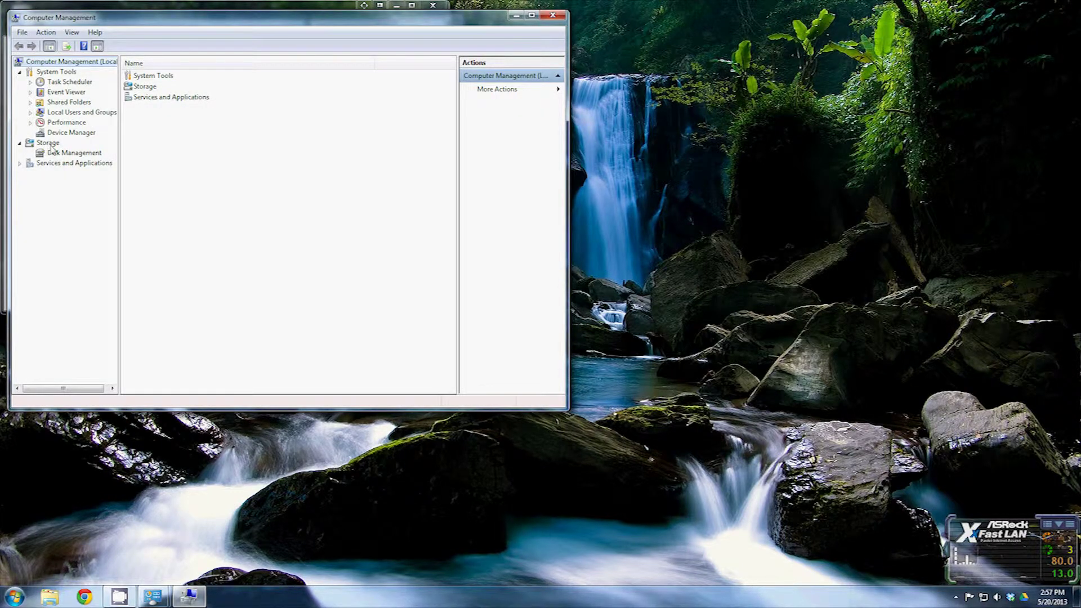
Open Disk Management, select the MOBILE XFER (E:) volume, and bring Disk 8 into view.
{"action": "left_click", "coordinate": [21, 143]}
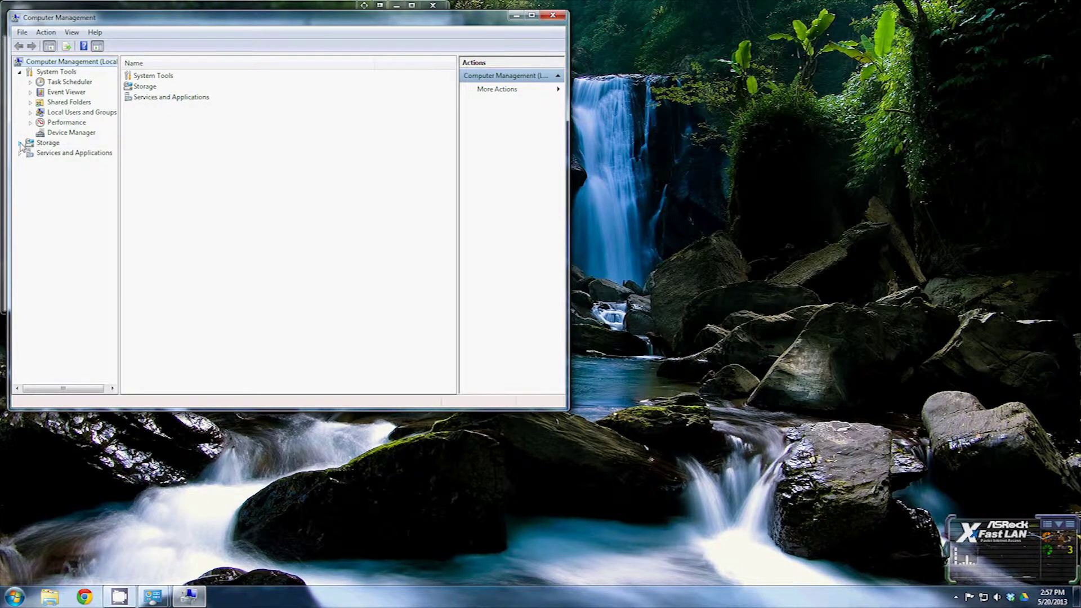
{"action": "left_click", "coordinate": [20, 143]}
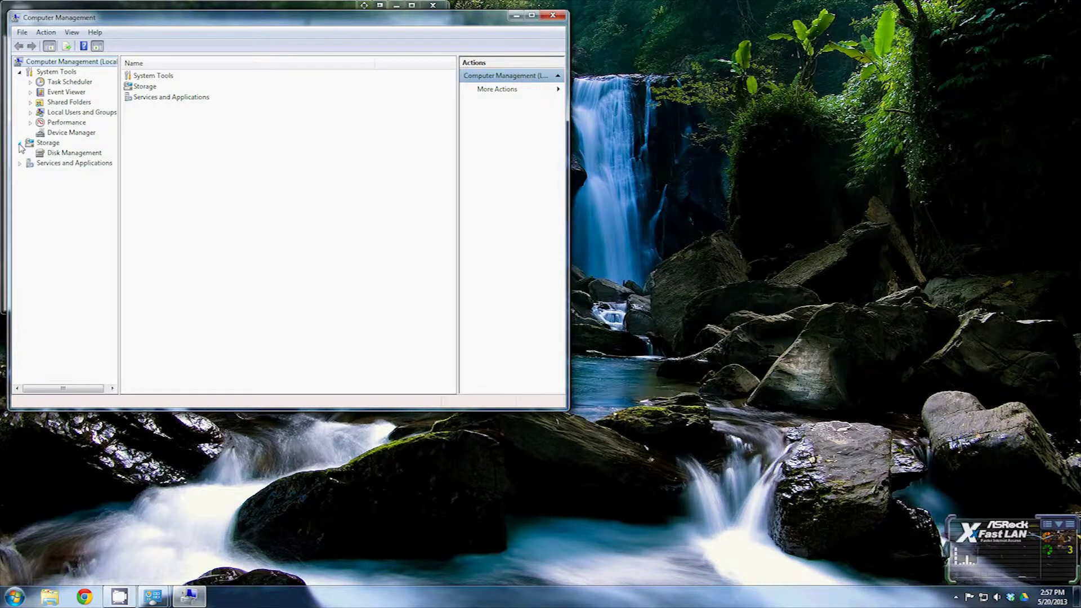
{"action": "left_click", "coordinate": [71, 155]}
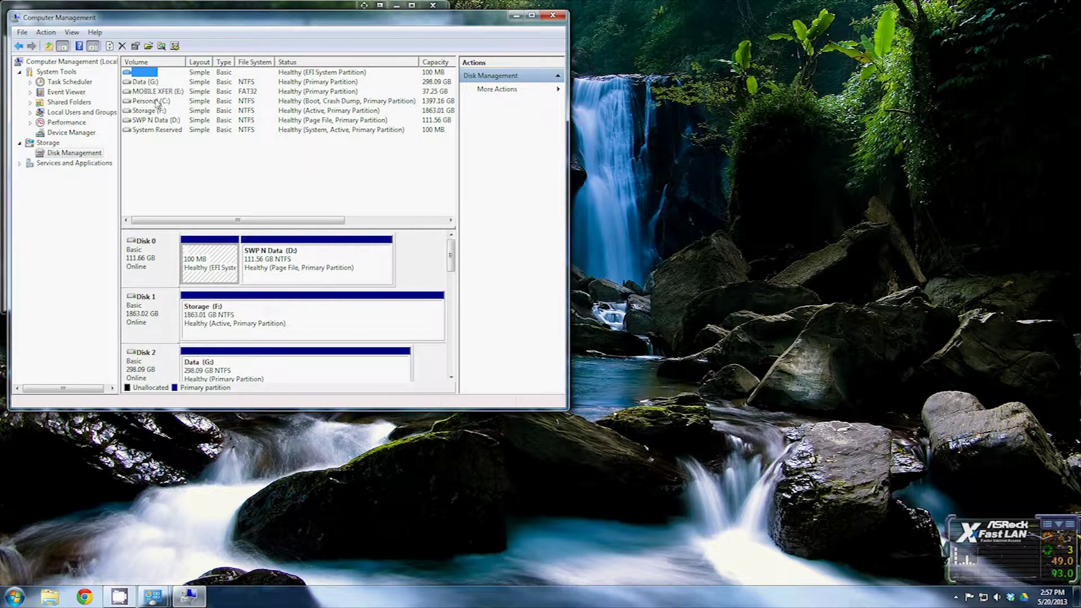
{"action": "left_click", "coordinate": [235, 92]}
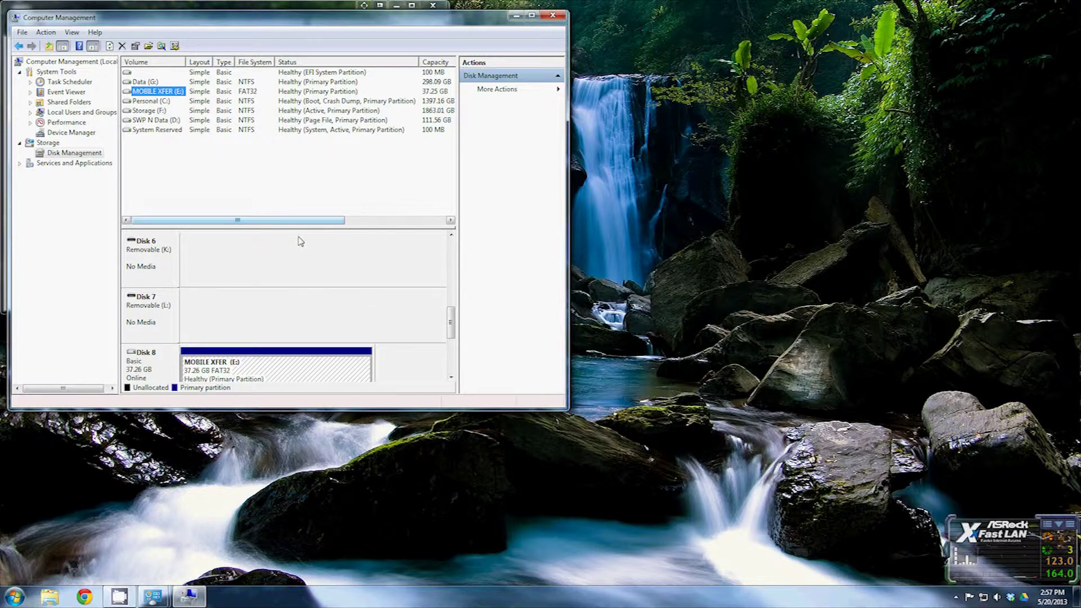
{"action": "scroll", "coordinate": [380, 338], "scroll_direction": "right", "scroll_amount": 1}
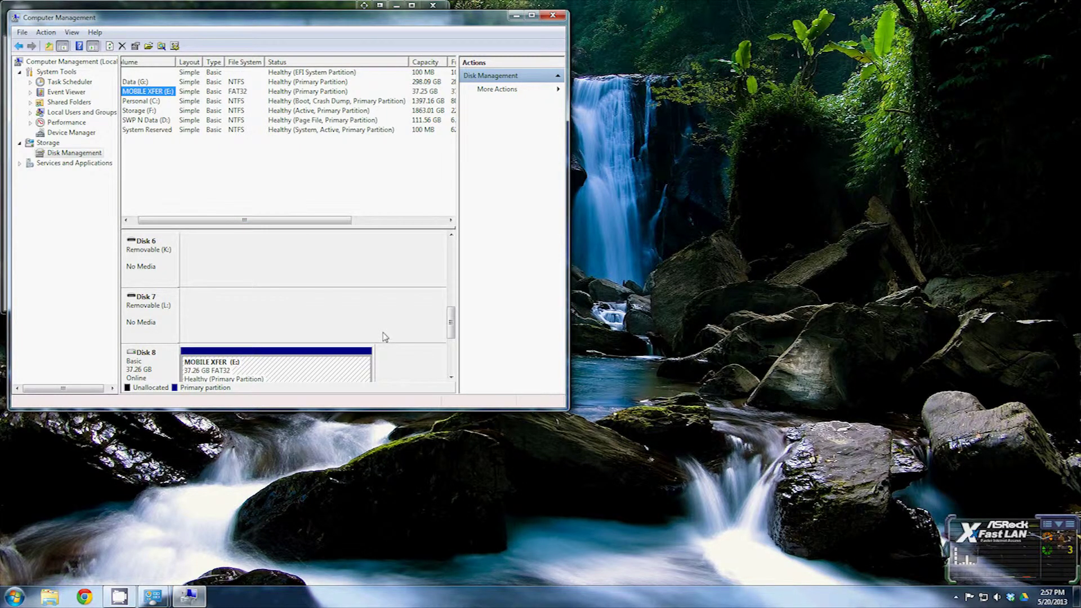
{"action": "scroll", "coordinate": [384, 336], "scroll_direction": "left", "scroll_amount": 1}
{"action": "left_click", "coordinate": [450, 350]}
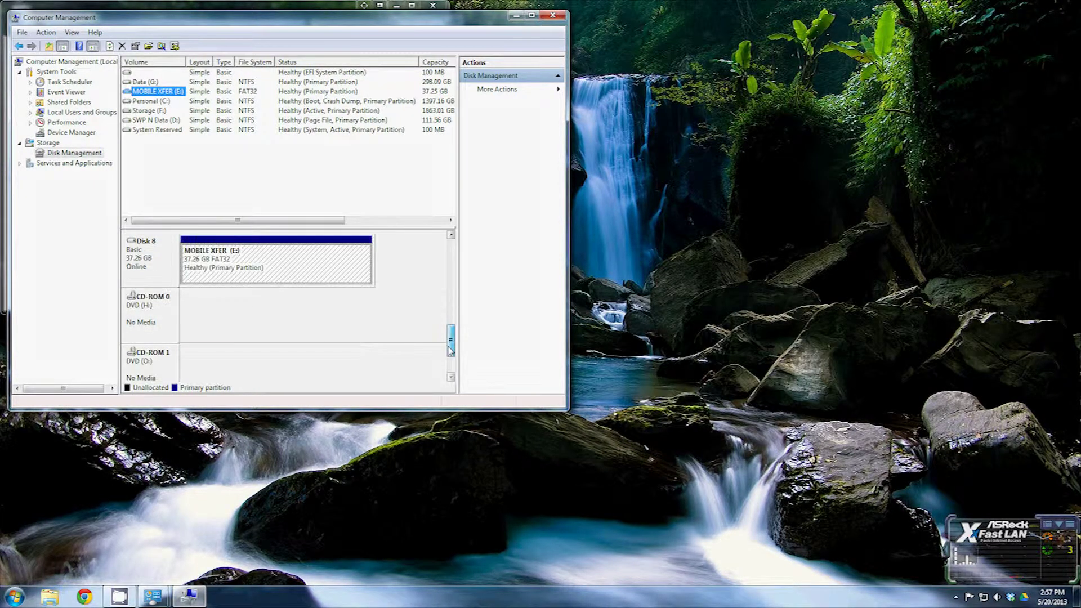
{"action": "left_click_drag", "start_coordinate": [451, 350], "coordinate": [450, 343]}
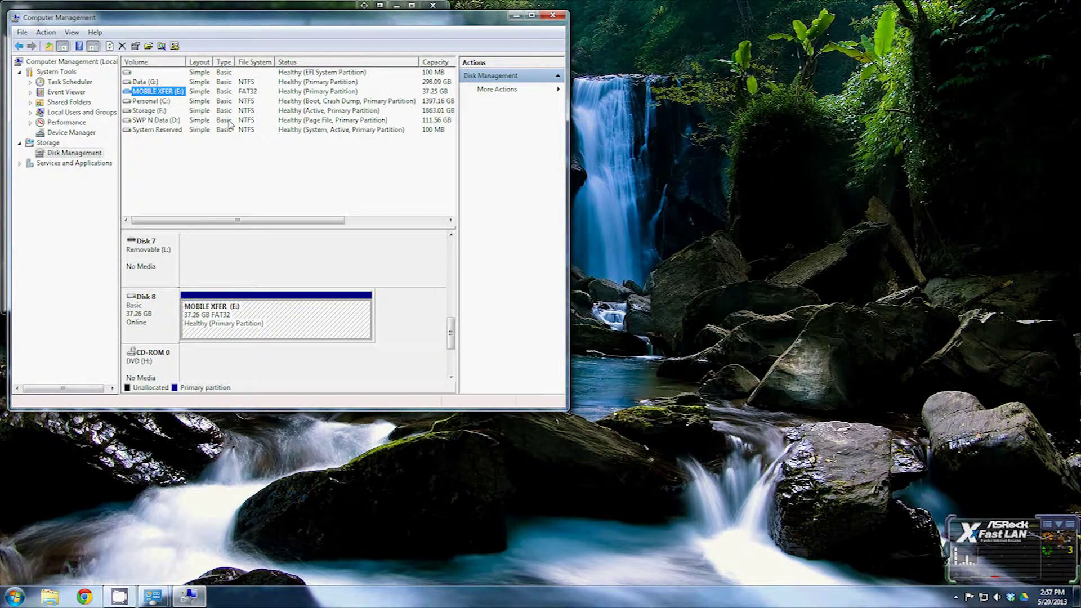
{"action": "right_click", "coordinate": [309, 318]}
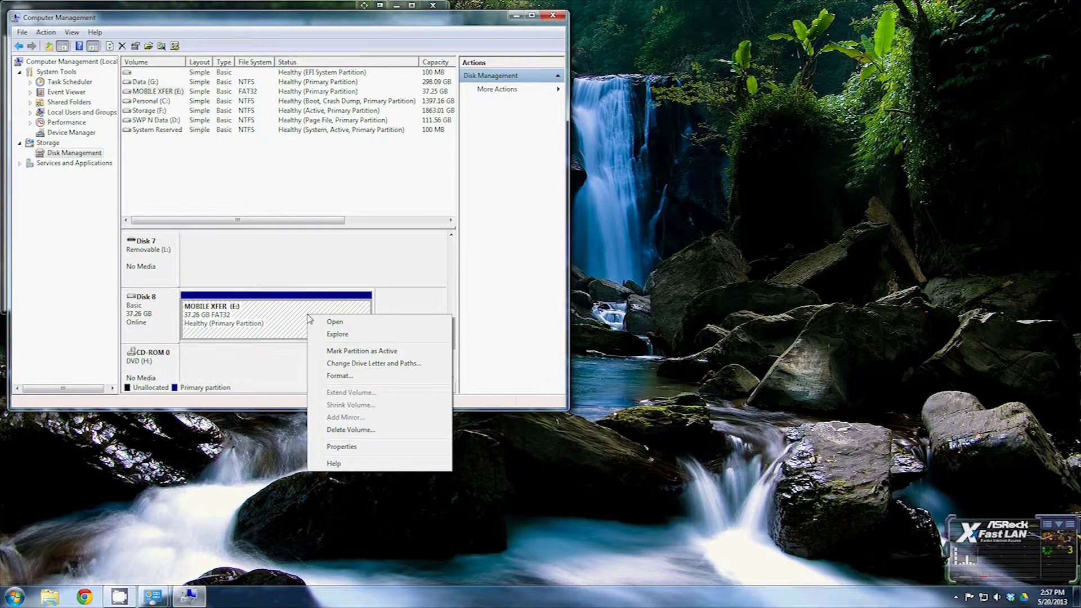
Delete MOBILE XFER (E:) and start a New Simple Volume on Disk 8's 37.26 GB unallocated space.
{"action": "left_click", "coordinate": [401, 432]}
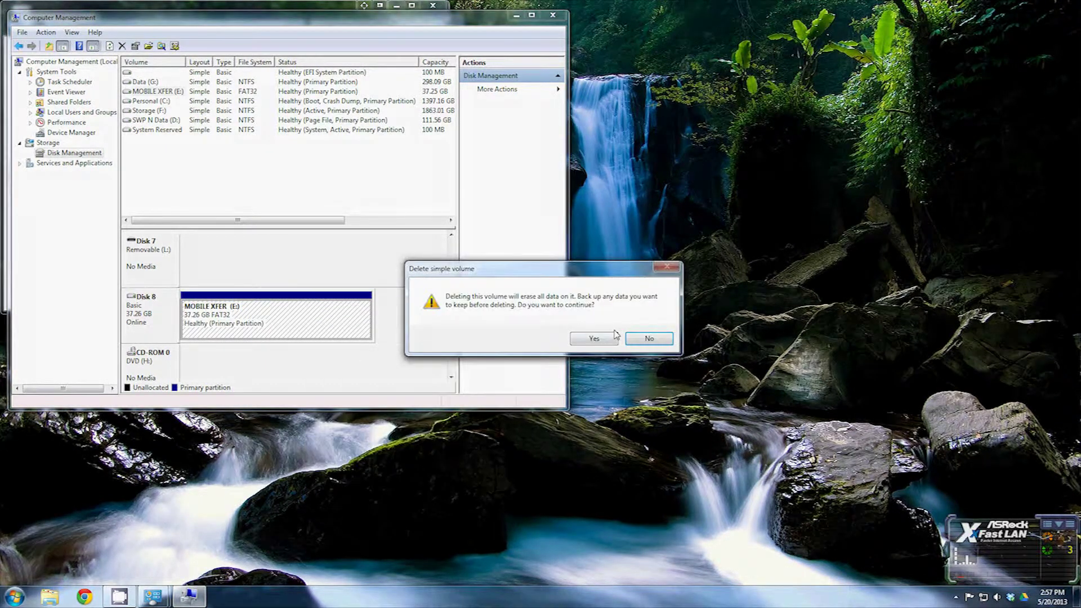
{"action": "left_click", "coordinate": [614, 337]}
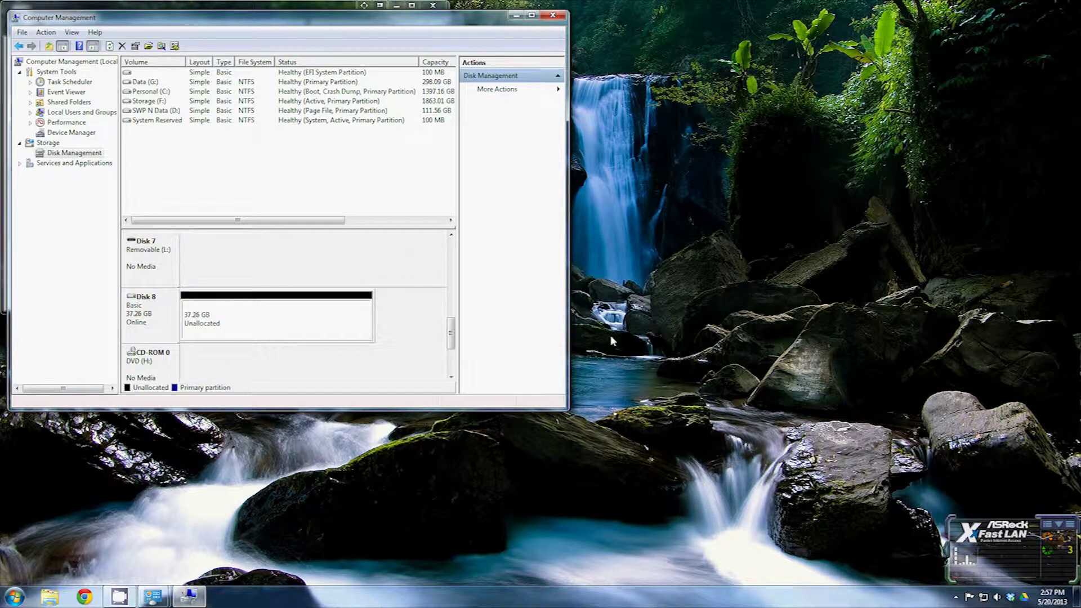
{"action": "left_click", "coordinate": [313, 325]}
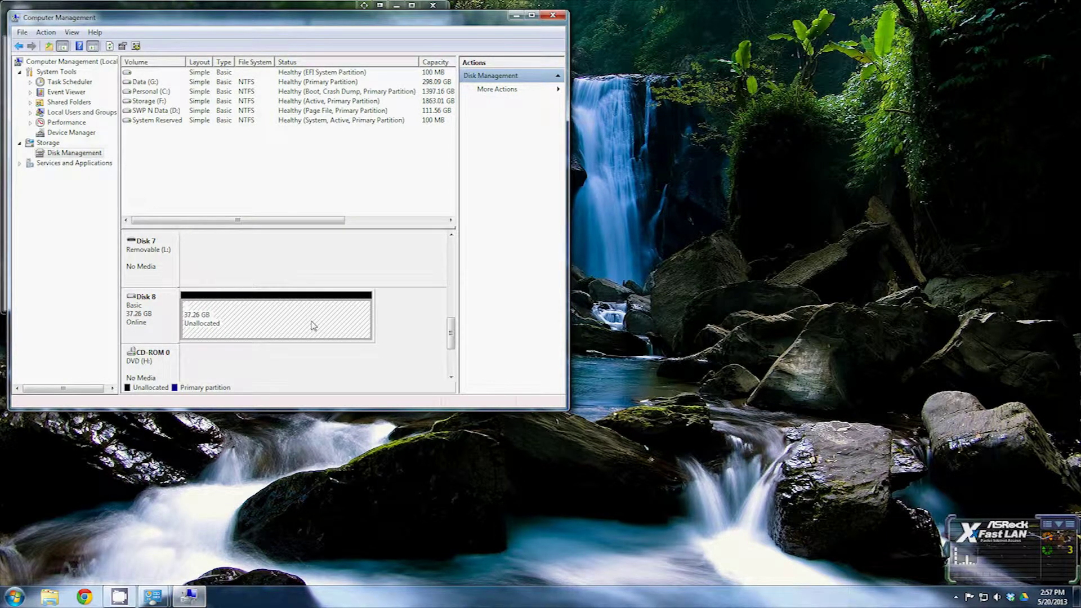
{"action": "right_click", "coordinate": [312, 322]}
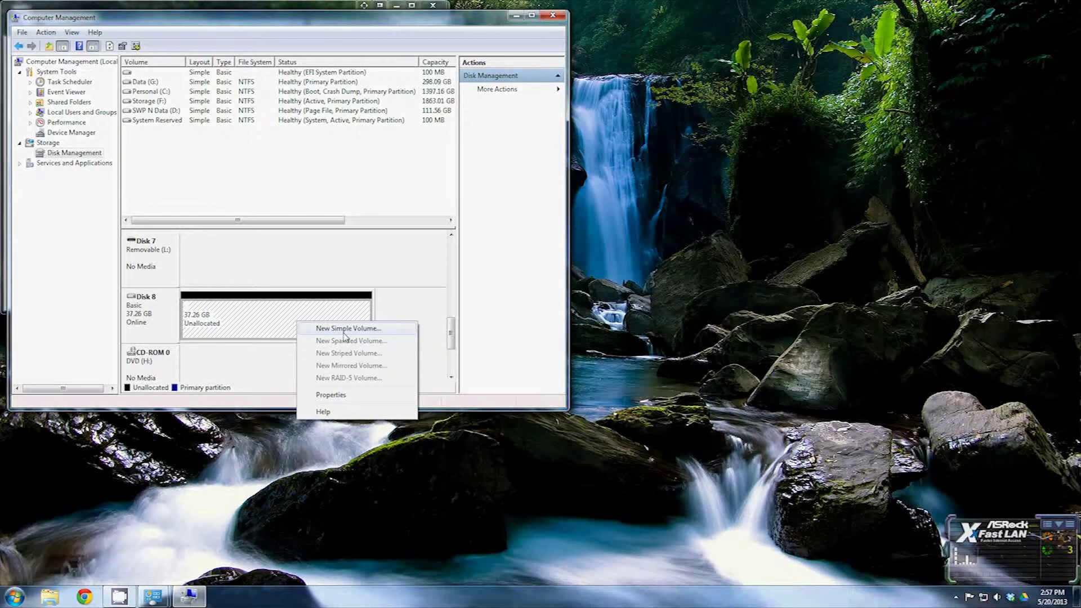
{"action": "left_click", "coordinate": [345, 328]}
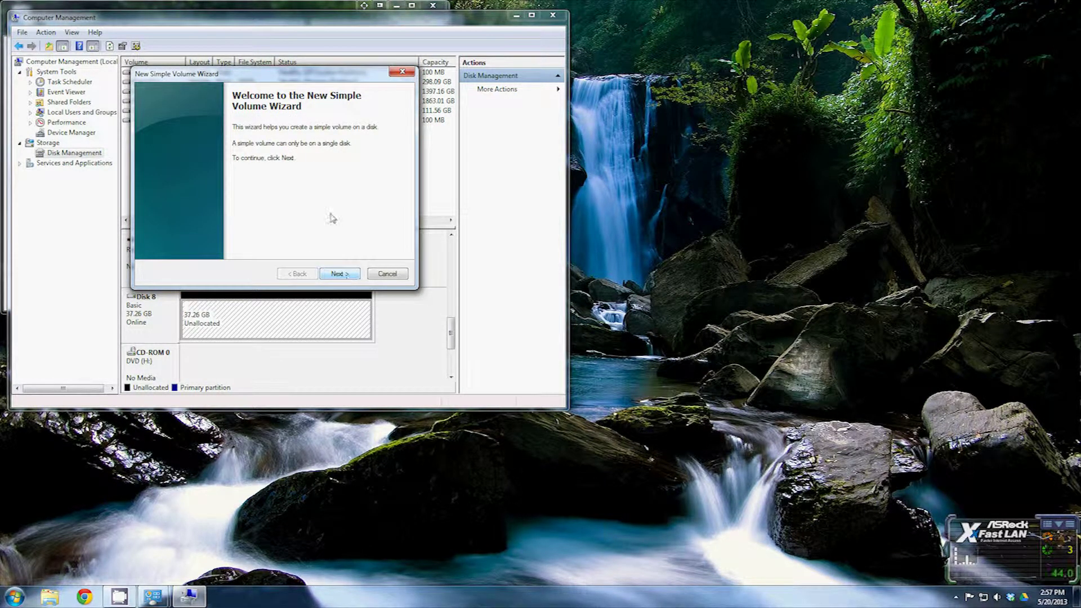
Accept the full 38152 MB size and drive letter E in the New Simple Volume Wizard.
{"action": "left_click", "coordinate": [348, 273]}
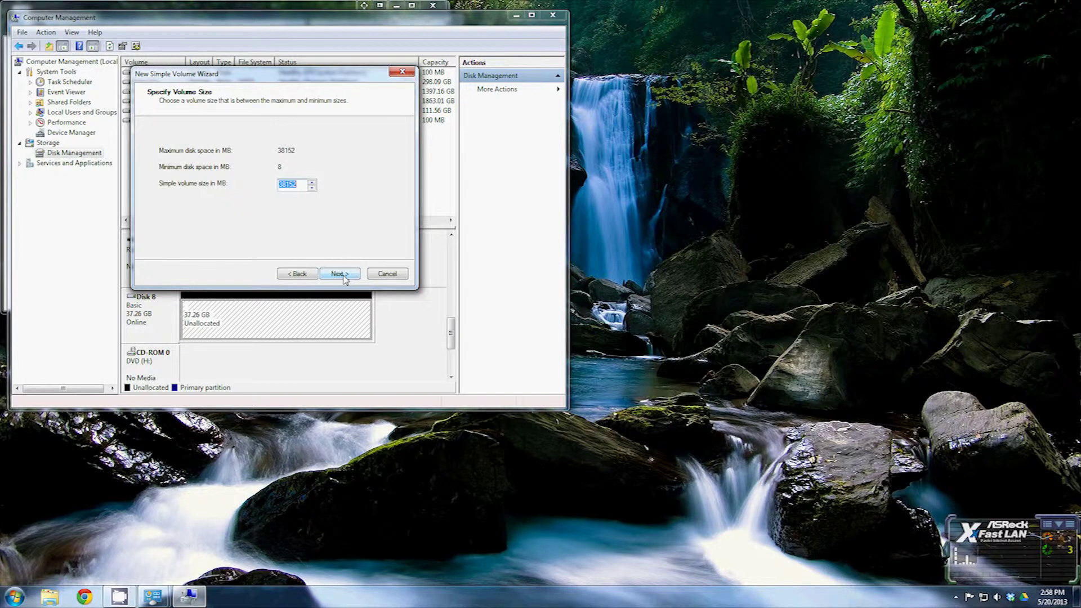
{"action": "left_click", "coordinate": [344, 276]}
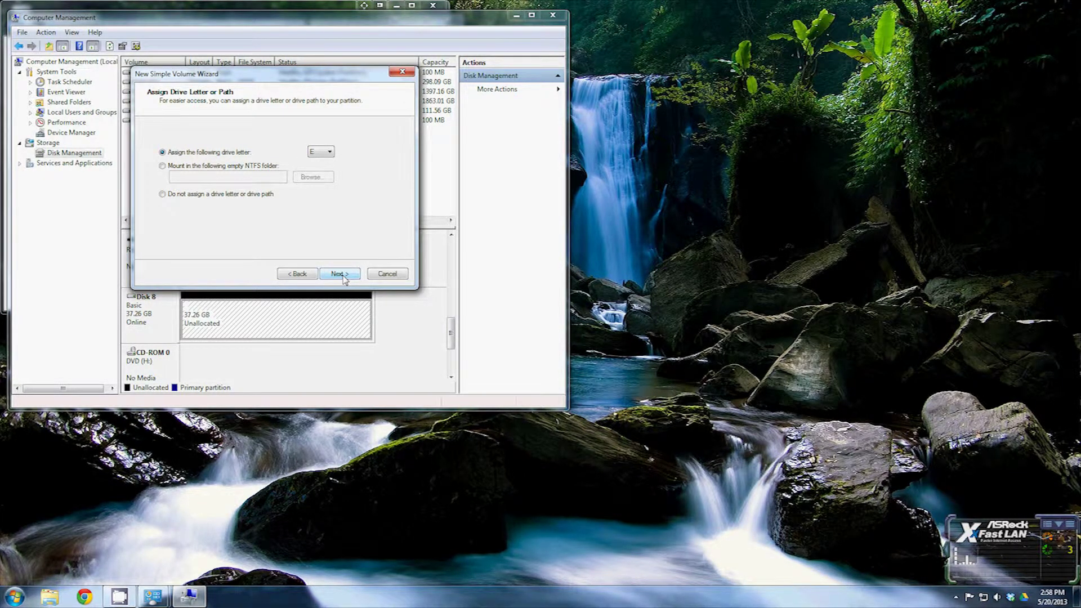
{"action": "left_click", "coordinate": [345, 275]}
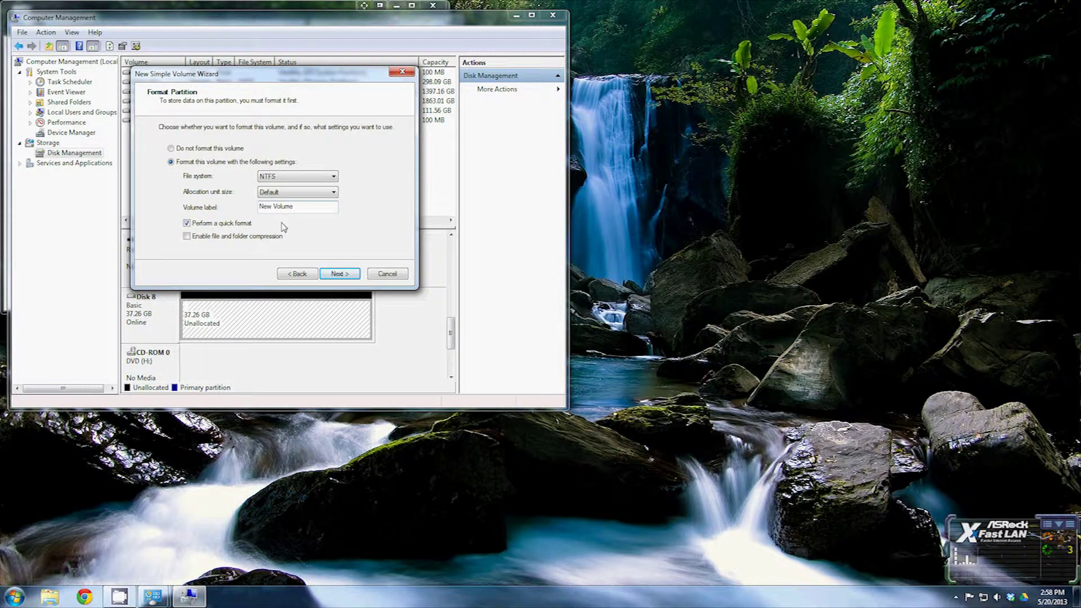
Keep NTFS, rename the label from 'New Volume' to 'Mobile XFER', and enable file and folder compression.
{"action": "left_click_drag", "start_coordinate": [294, 207], "coordinate": [254, 201]}
{"action": "left_click", "coordinate": [323, 177]}
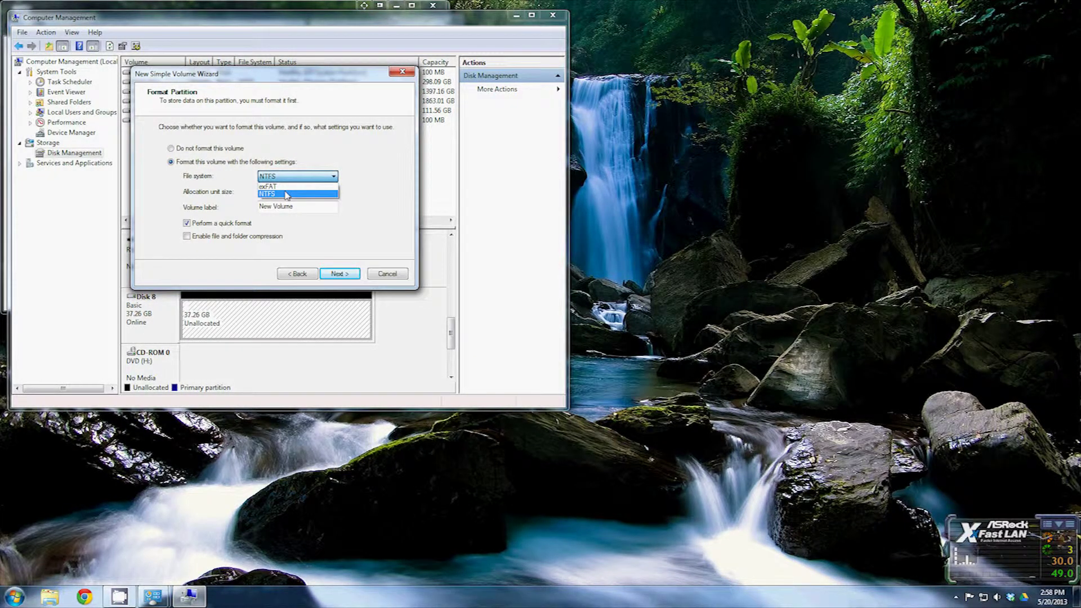
{"action": "left_click", "coordinate": [310, 214]}
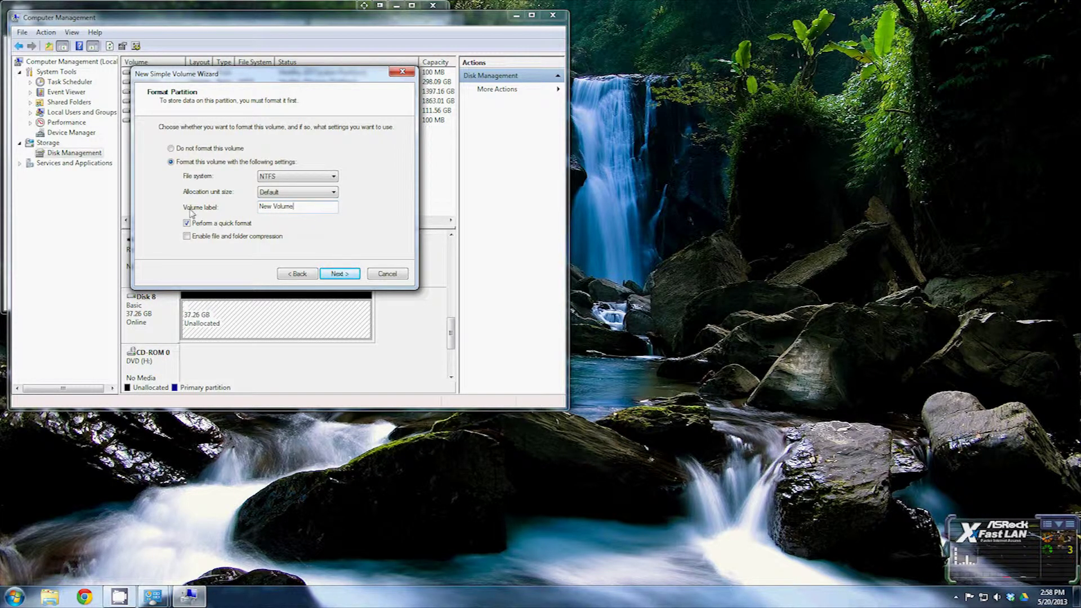
{"action": "key", "text": "shift+Home"}
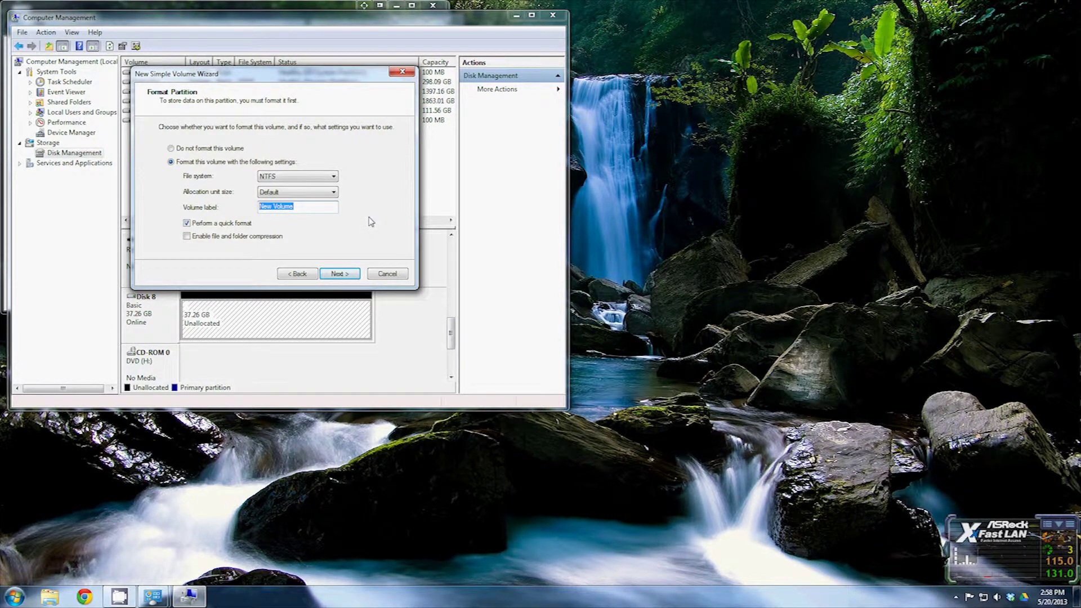
{"action": "type", "text": "Mobile"}
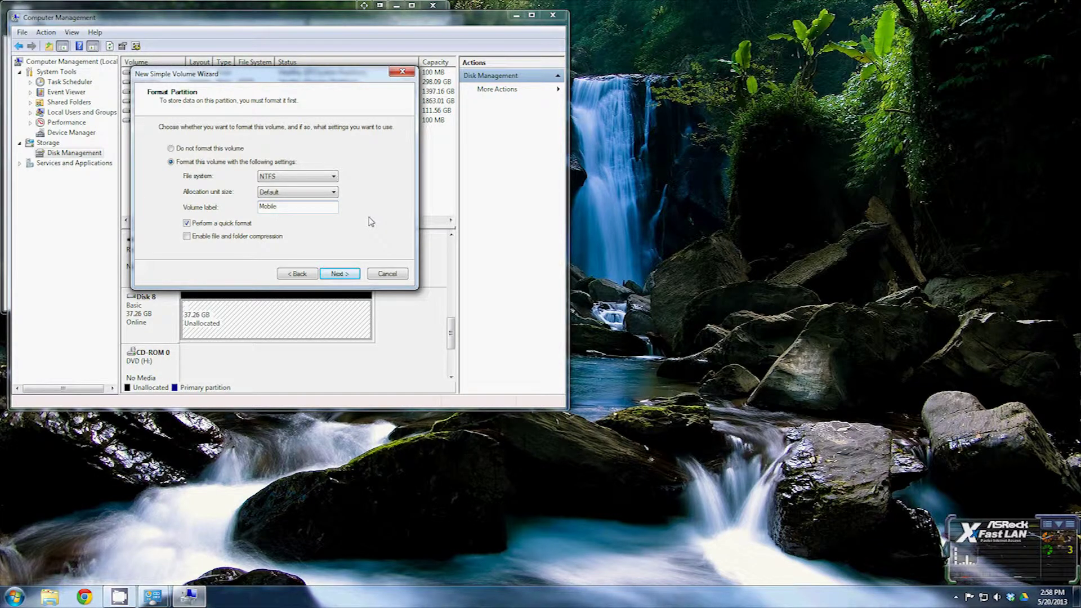
{"action": "type", "text": " XFER"}
{"action": "key", "text": "alt+e"}
{"action": "left_click", "coordinate": [336, 275]}
Finish the wizard to create Mobile XFER (E:), then confirm the new drive is empty in Explorer.
{"action": "left_click", "coordinate": [345, 278]}
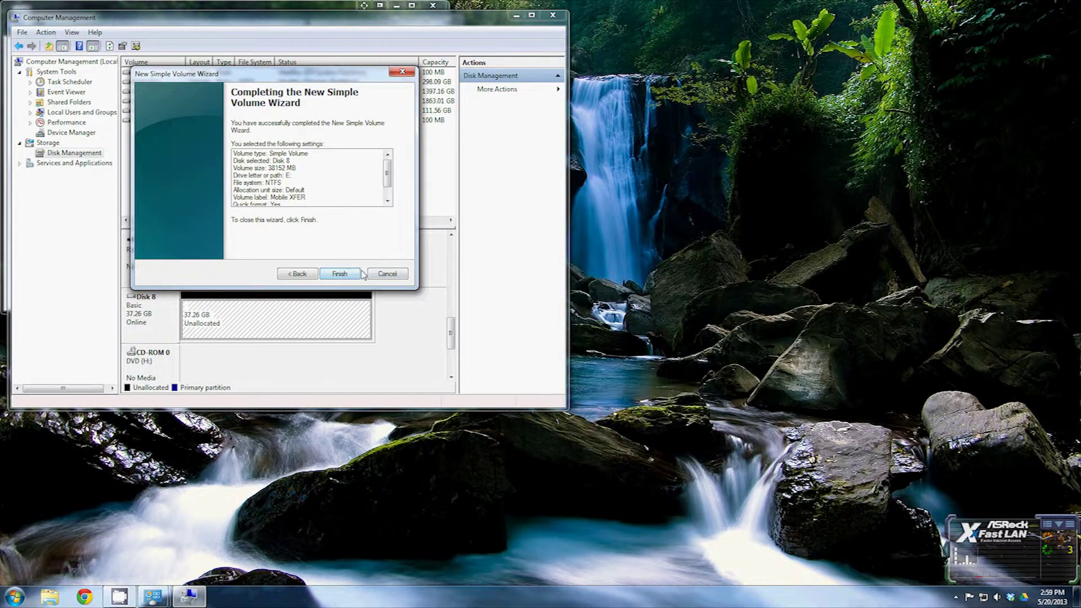
{"action": "left_click", "coordinate": [358, 274]}
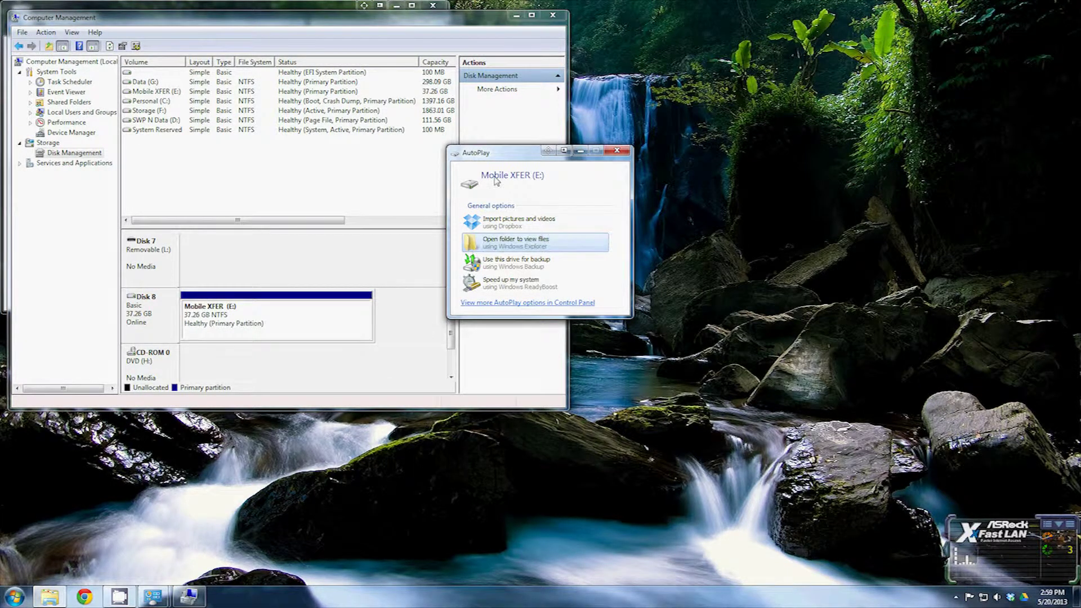
{"action": "left_click", "coordinate": [519, 244]}
{"action": "left_click_drag", "start_coordinate": [358, 147], "coordinate": [304, 142]}
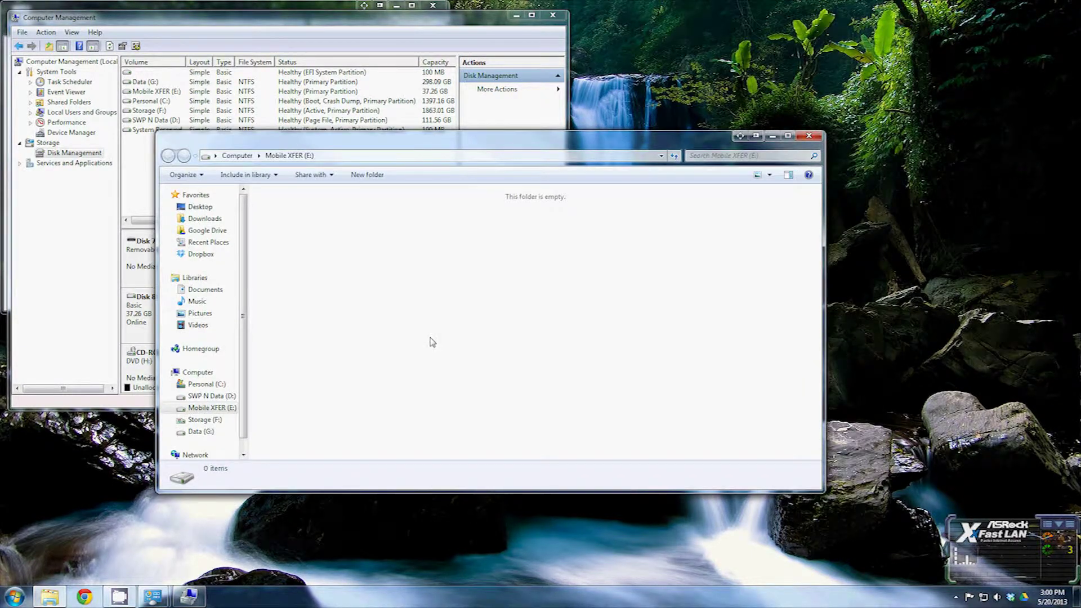
{"action": "left_click", "coordinate": [808, 137]}
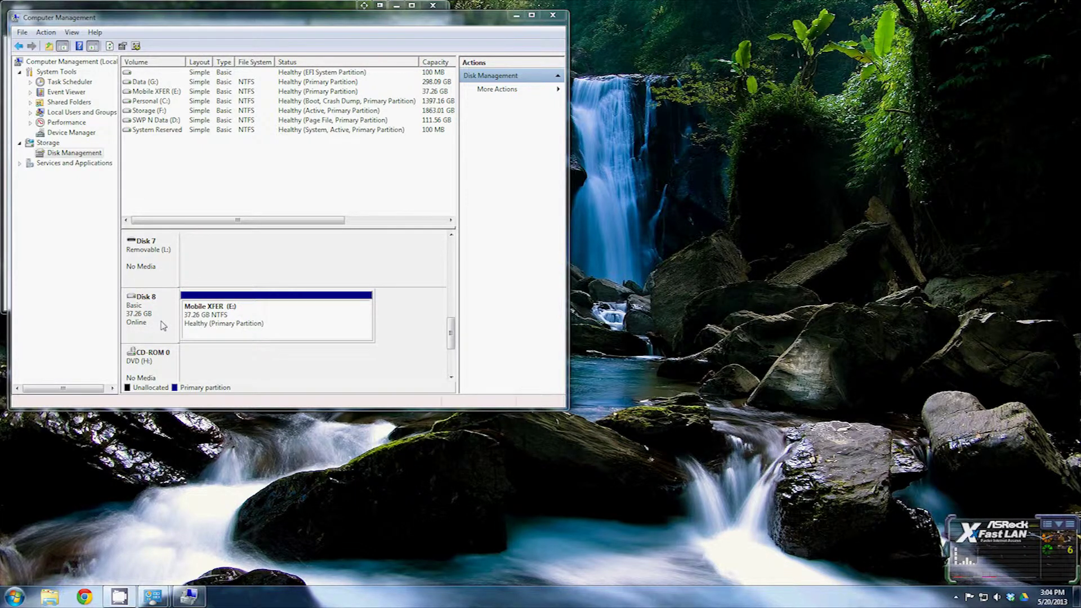
Delete the Mobile XFER (E:) partition on Disk 8 and confirm the removal.
{"action": "right_click", "coordinate": [259, 324]}
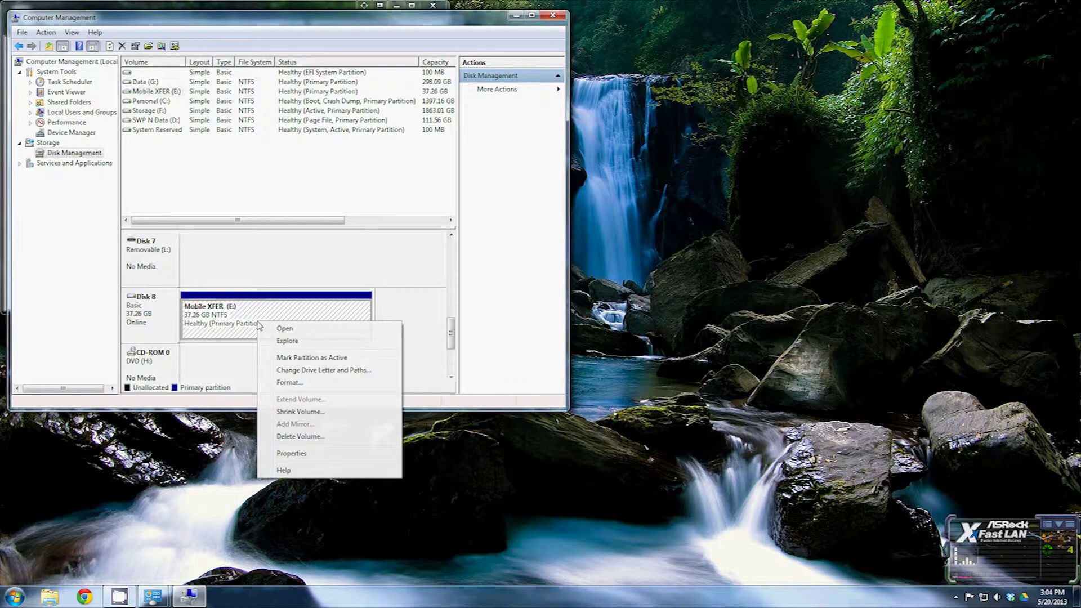
{"action": "left_click", "coordinate": [329, 439]}
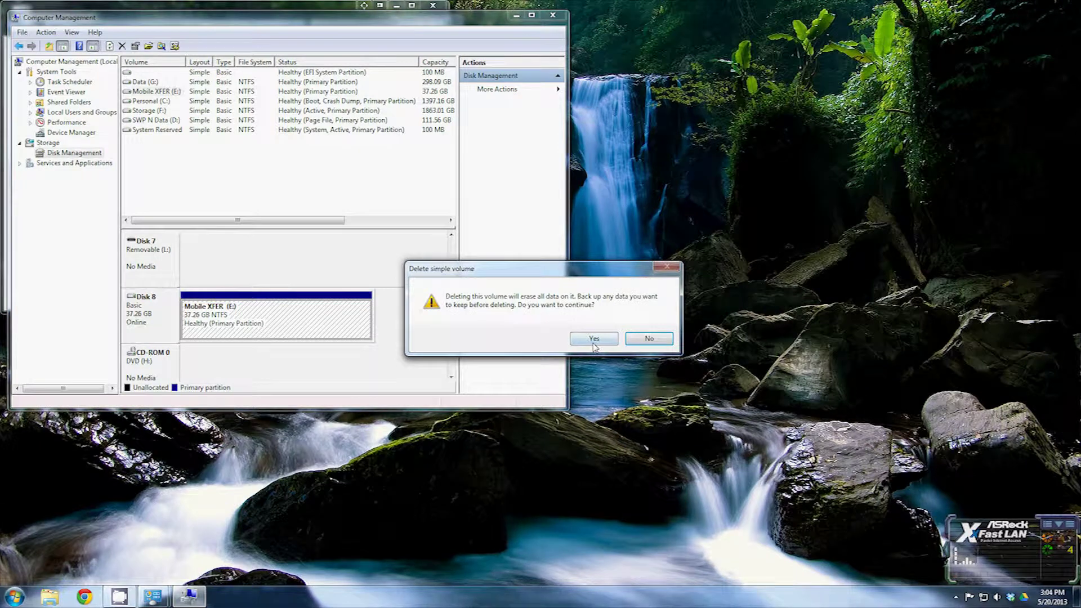
{"action": "left_click", "coordinate": [593, 340]}
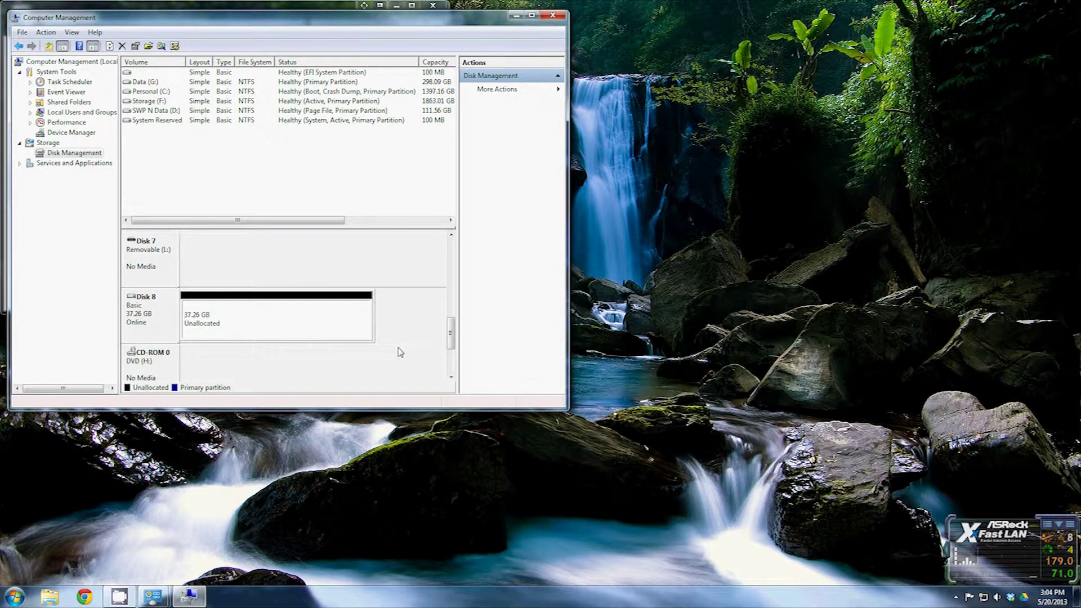
{"action": "left_click_drag", "start_coordinate": [450, 332], "coordinate": [455, 255]}
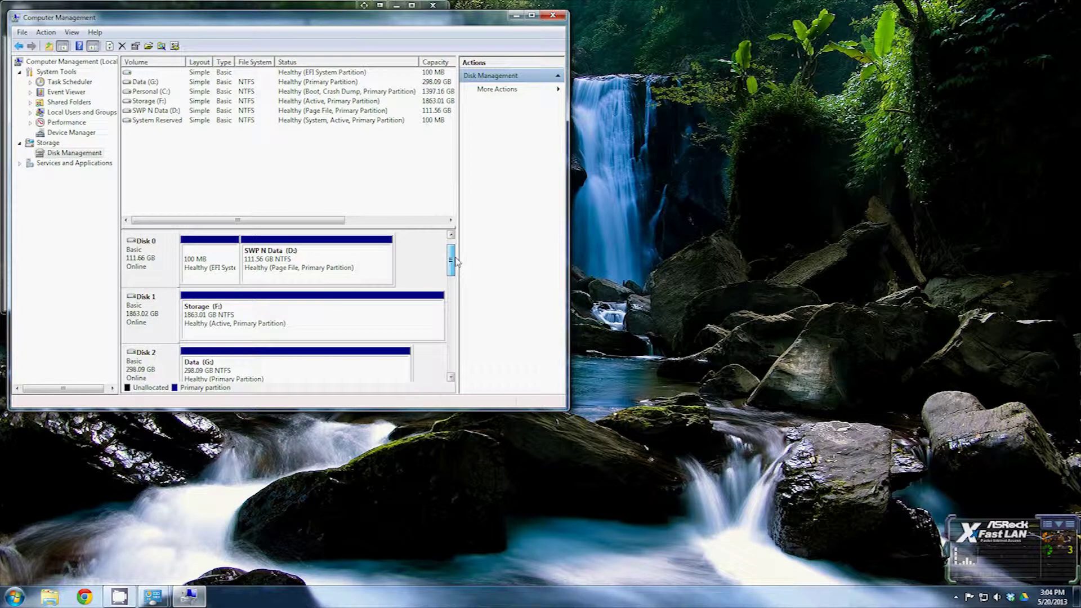
{"action": "left_click_drag", "start_coordinate": [456, 260], "coordinate": [460, 279]}
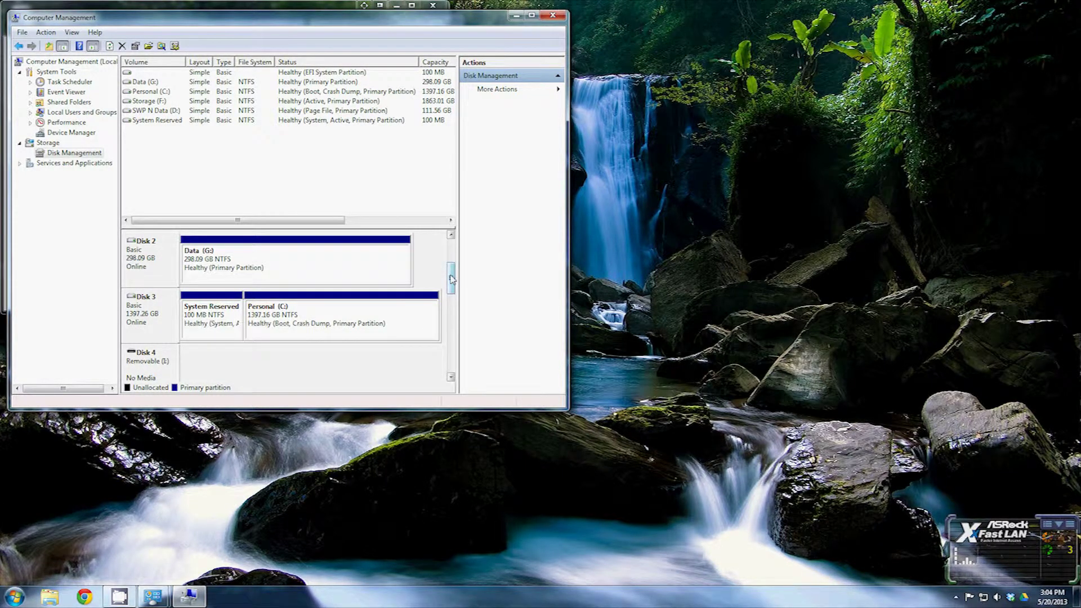
{"action": "scroll", "coordinate": [261, 296], "scroll_direction": "up", "scroll_amount": 2}
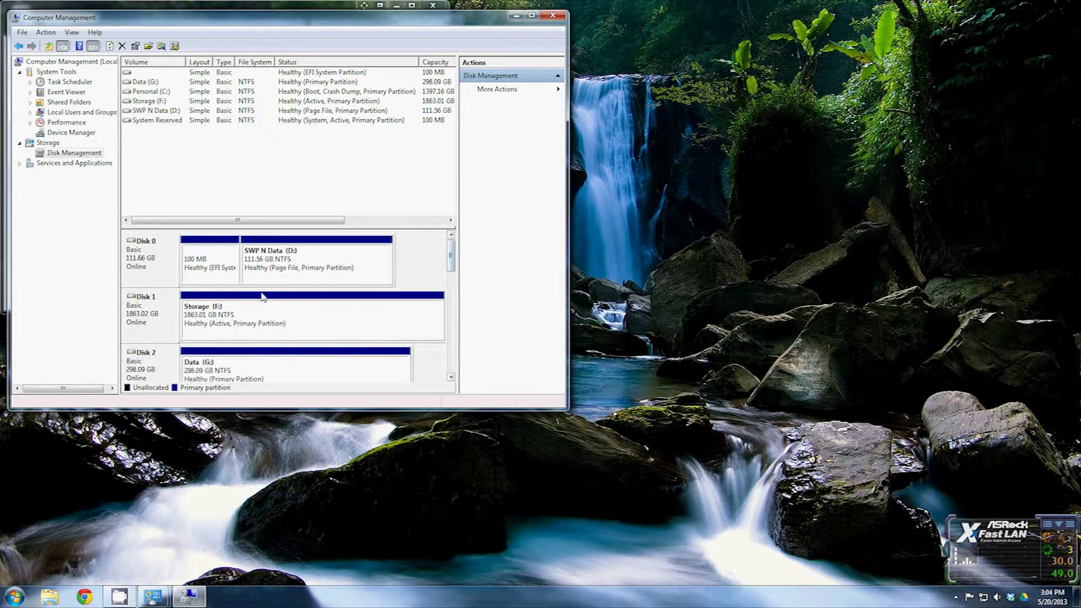
{"action": "left_click", "coordinate": [211, 278]}
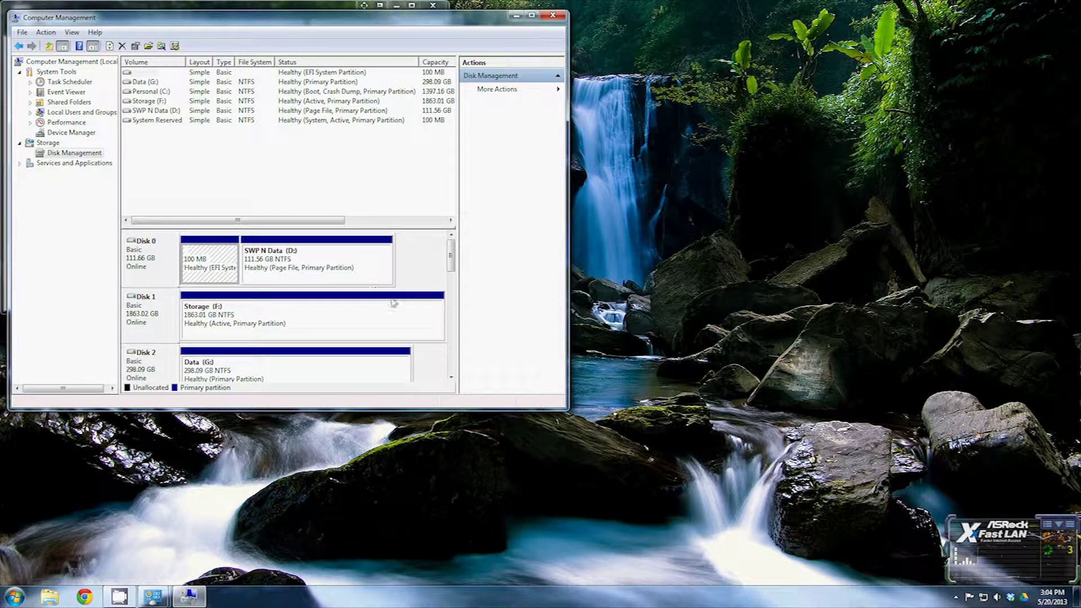
{"action": "scroll", "coordinate": [461, 247], "scroll_direction": "down", "scroll_amount": 1}
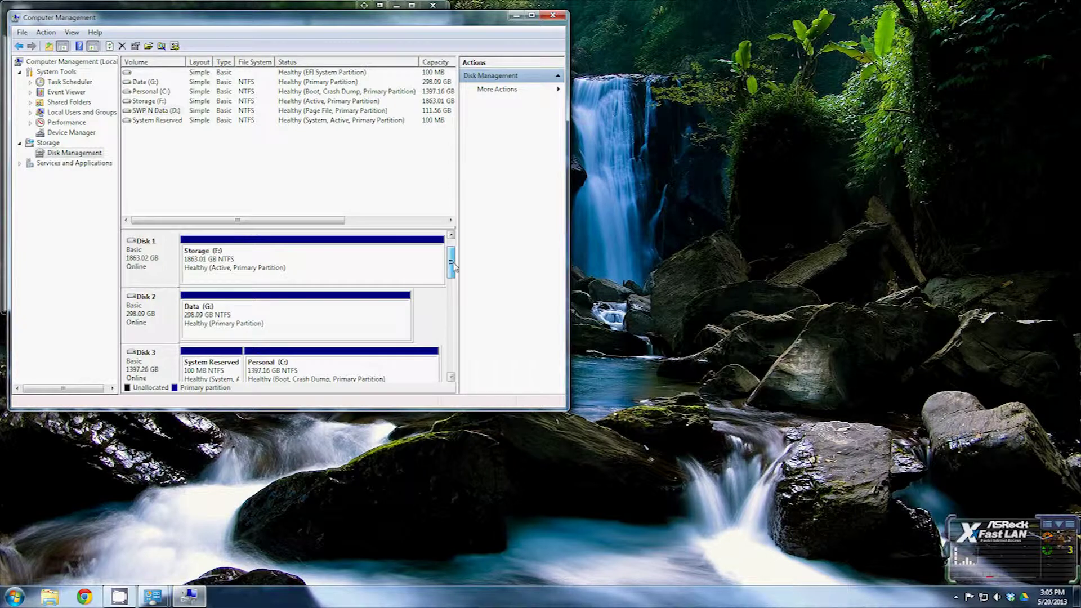
{"action": "left_click", "coordinate": [359, 276]}
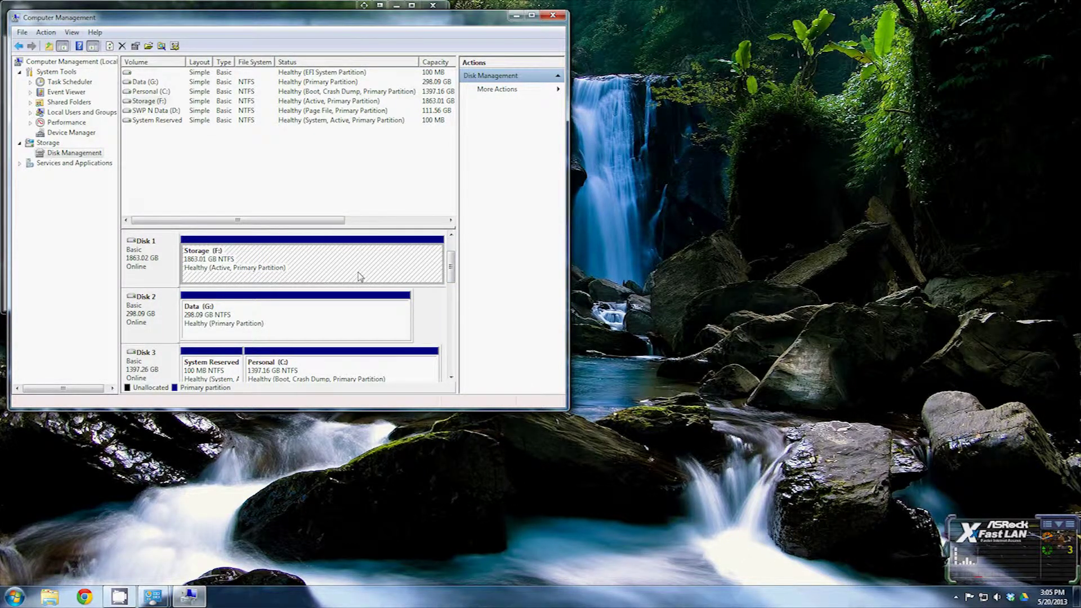
{"action": "scroll", "coordinate": [453, 283], "scroll_direction": "down", "scroll_amount": 1}
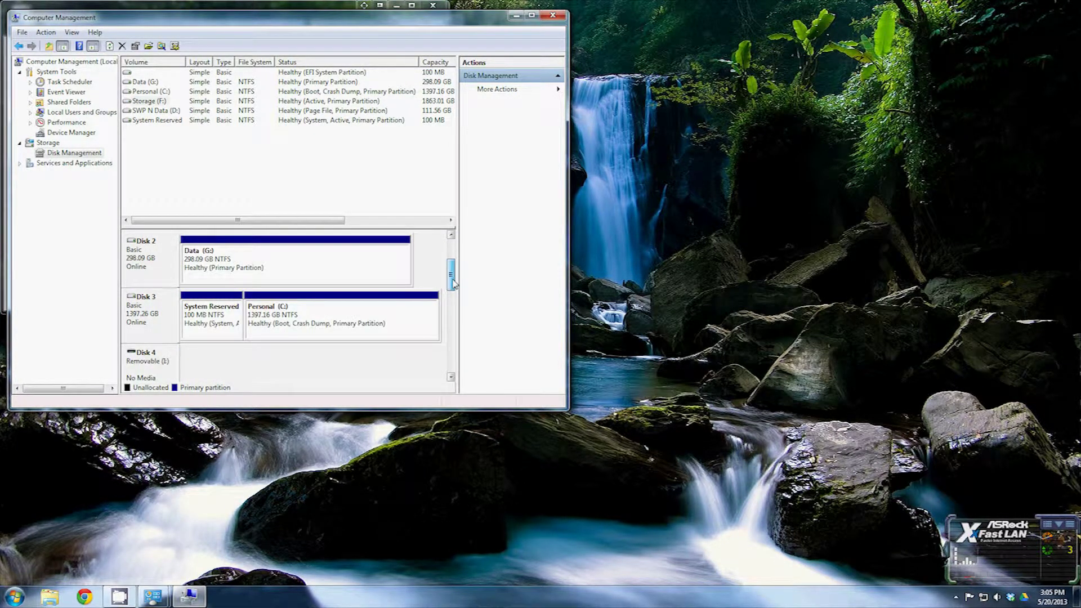
{"action": "left_click_drag", "start_coordinate": [453, 283], "coordinate": [458, 322]}
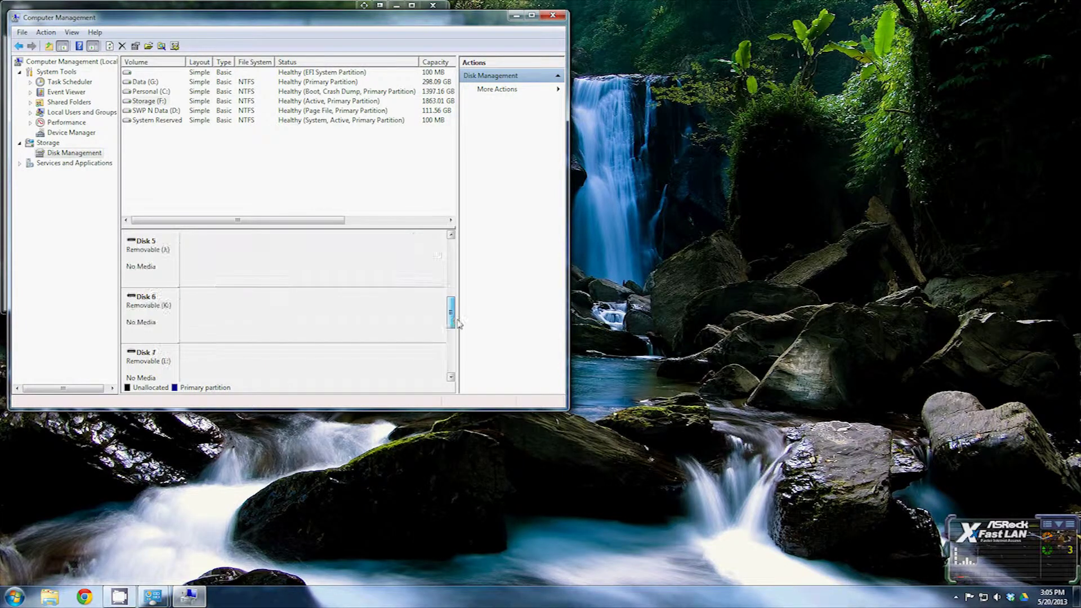
{"action": "scroll", "coordinate": [320, 343], "scroll_direction": "down", "scroll_amount": 1}
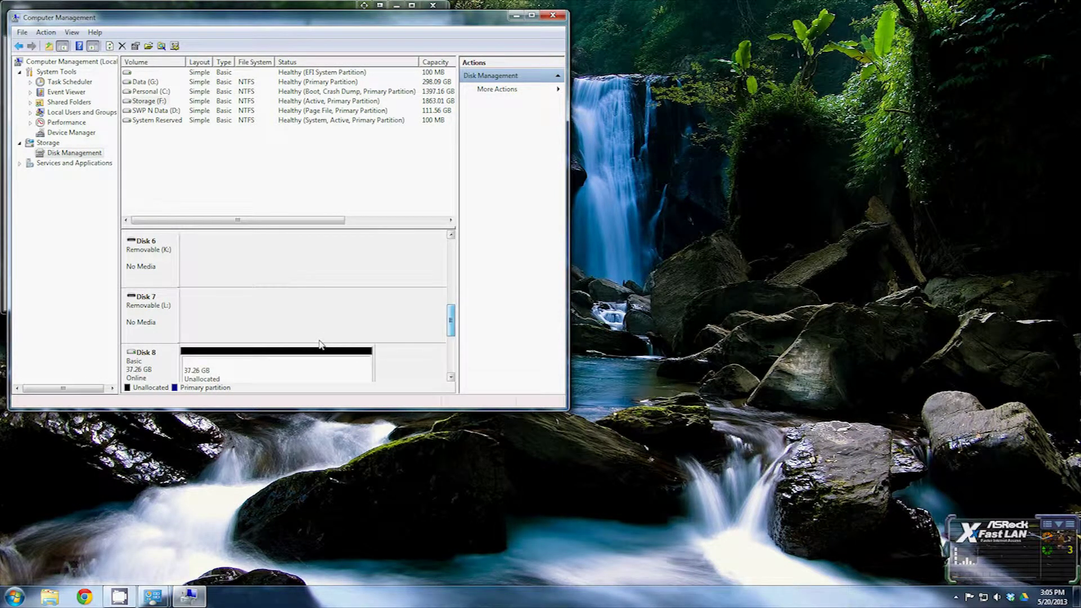
{"action": "mouse_move", "coordinate": [453, 328]}
{"action": "left_mouse_down"}
{"action": "mouse_move", "coordinate": [462, 313]}
{"action": "mouse_move", "coordinate": [465, 340]}
{"action": "left_mouse_up"}
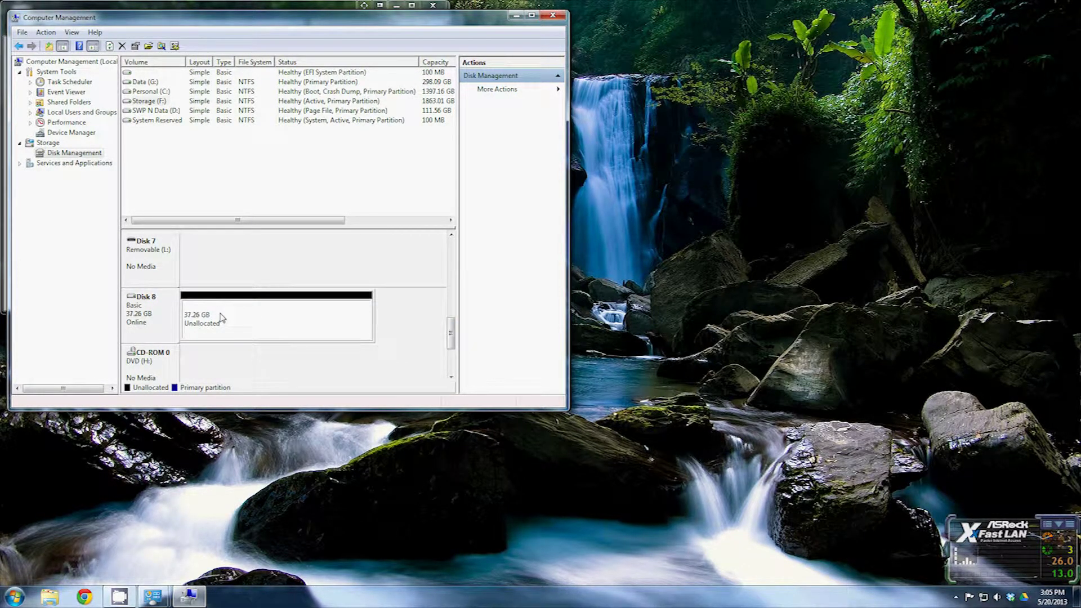
{"action": "left_click_drag", "start_coordinate": [450, 334], "coordinate": [451, 367]}
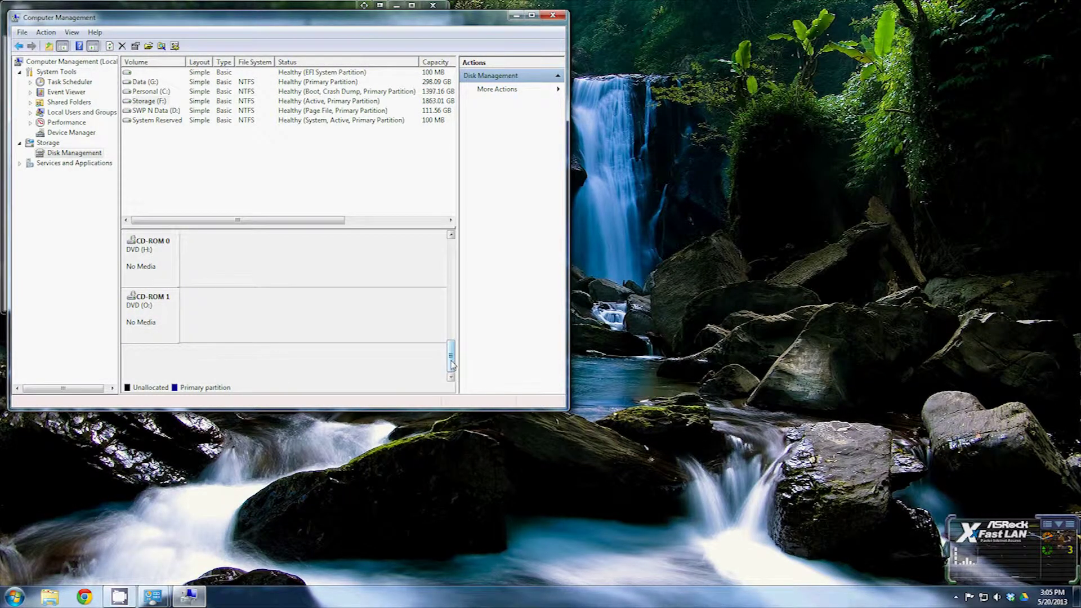
{"action": "mouse_move", "coordinate": [452, 360]}
{"action": "left_mouse_down"}
{"action": "mouse_move", "coordinate": [456, 264]}
{"action": "mouse_move", "coordinate": [462, 275]}
{"action": "mouse_move", "coordinate": [456, 341]}
{"action": "mouse_move", "coordinate": [445, 261]}
{"action": "mouse_move", "coordinate": [467, 338]}
{"action": "mouse_move", "coordinate": [457, 351]}
{"action": "left_mouse_up"}
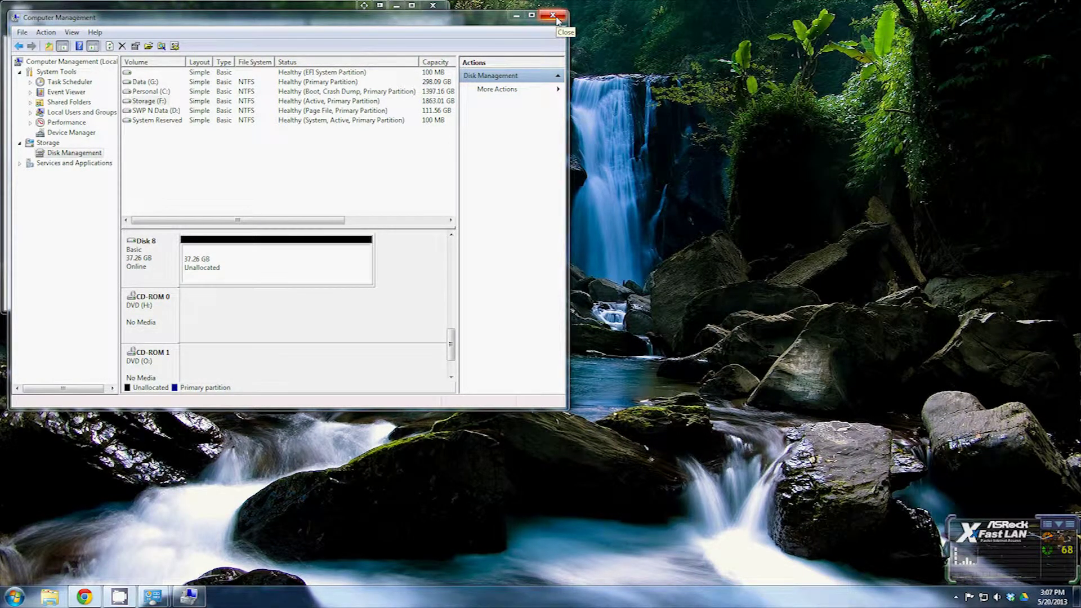
Close Computer Management, Administrative Tools and Control Panel, then restore Chrome on Google's homepage.
{"action": "left_click", "coordinate": [553, 16]}
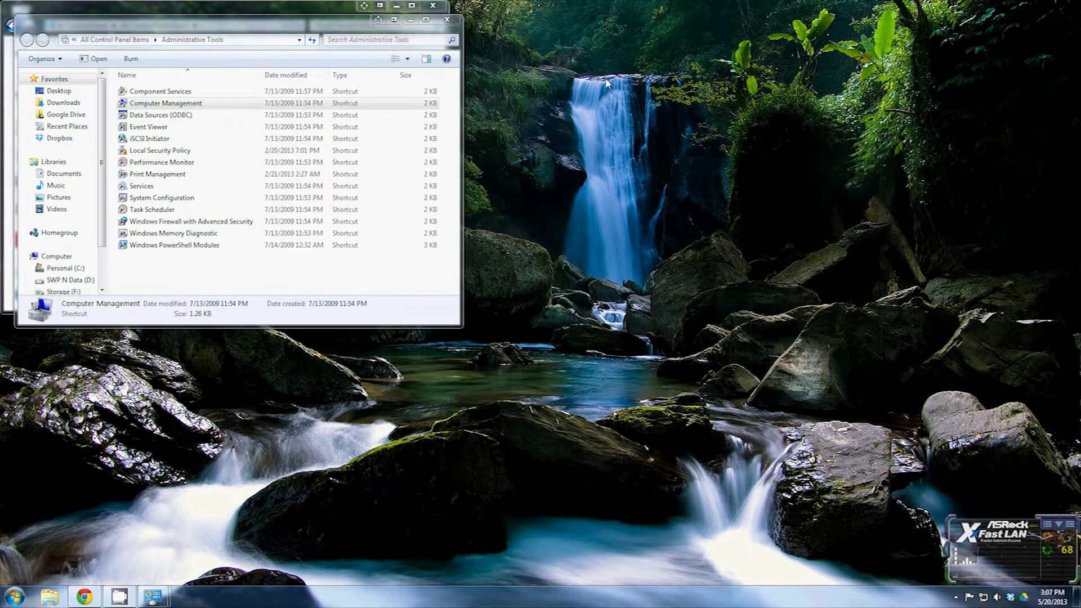
{"action": "left_click", "coordinate": [447, 21]}
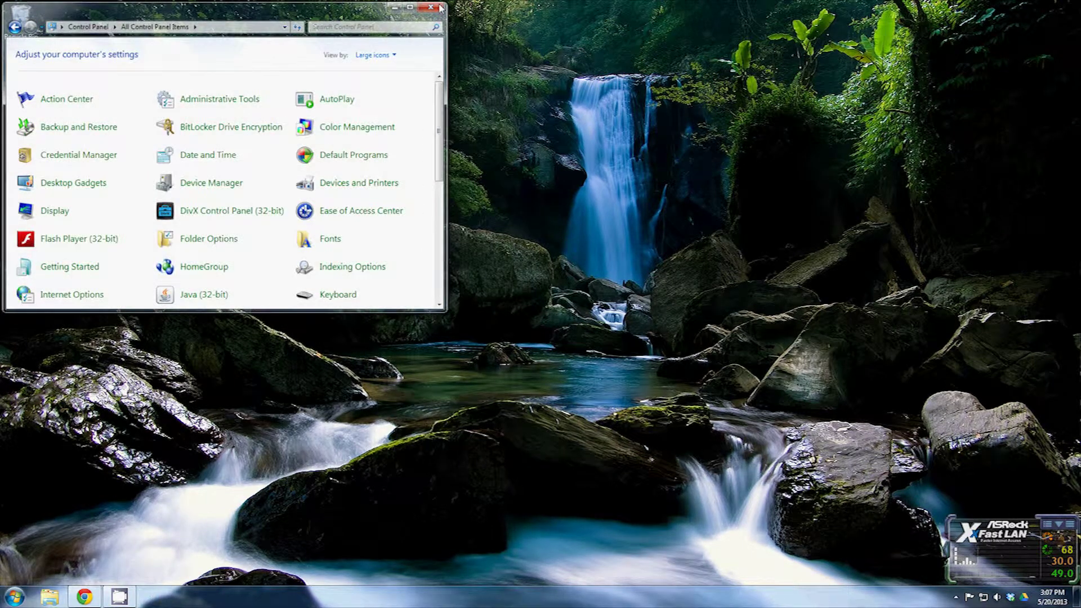
{"action": "left_click", "coordinate": [440, 7]}
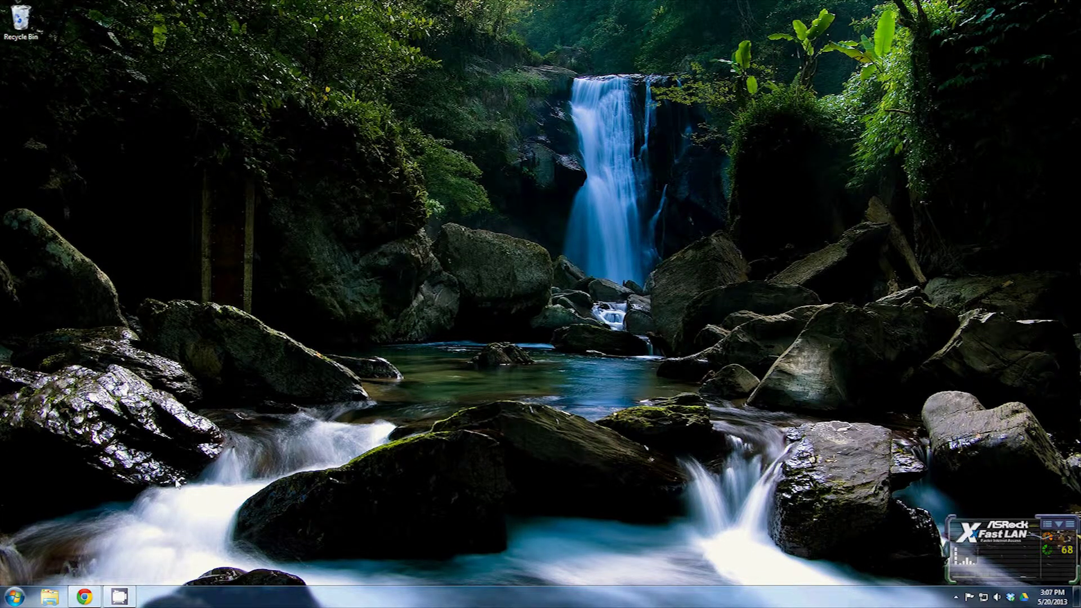
{"action": "left_click", "coordinate": [82, 601]}
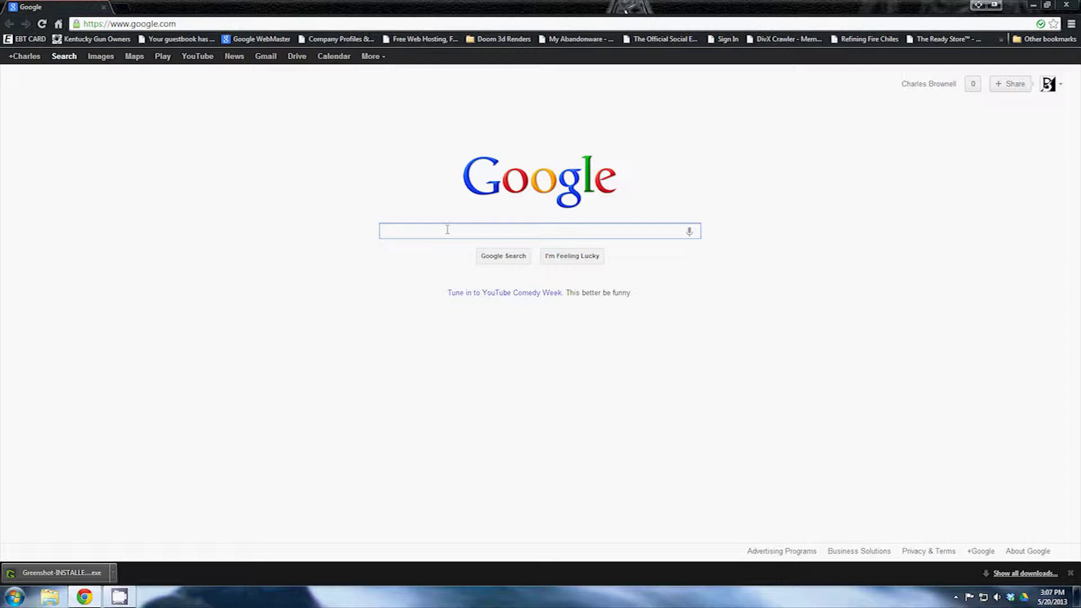
Search Google for 'Easus Partition Master'.
{"action": "type", "text": "Easus"}
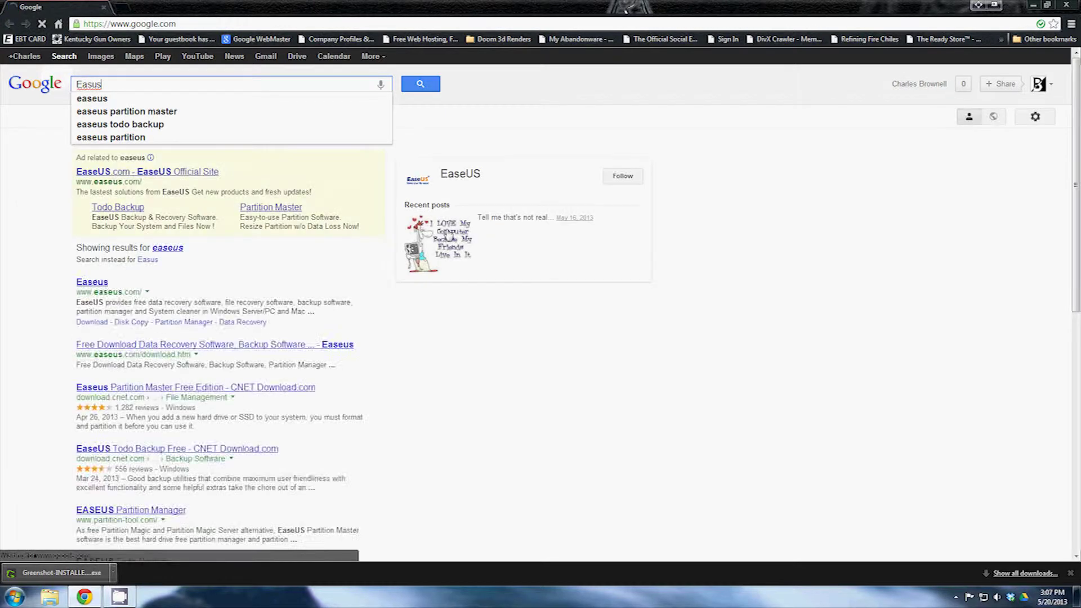
{"action": "type", "text": " Partition"}
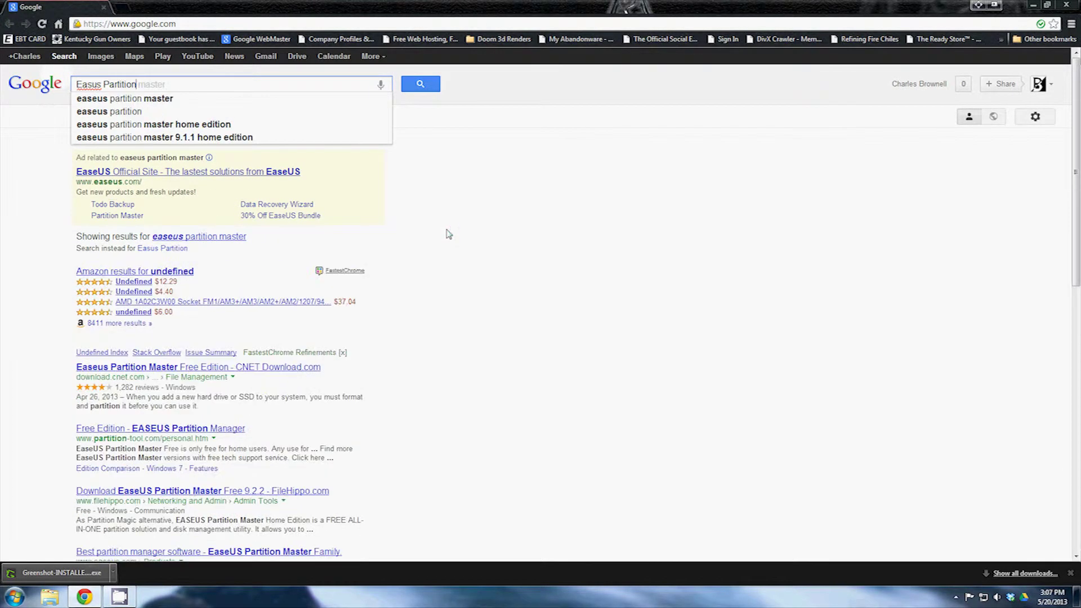
{"action": "type", "text": " Mas"}
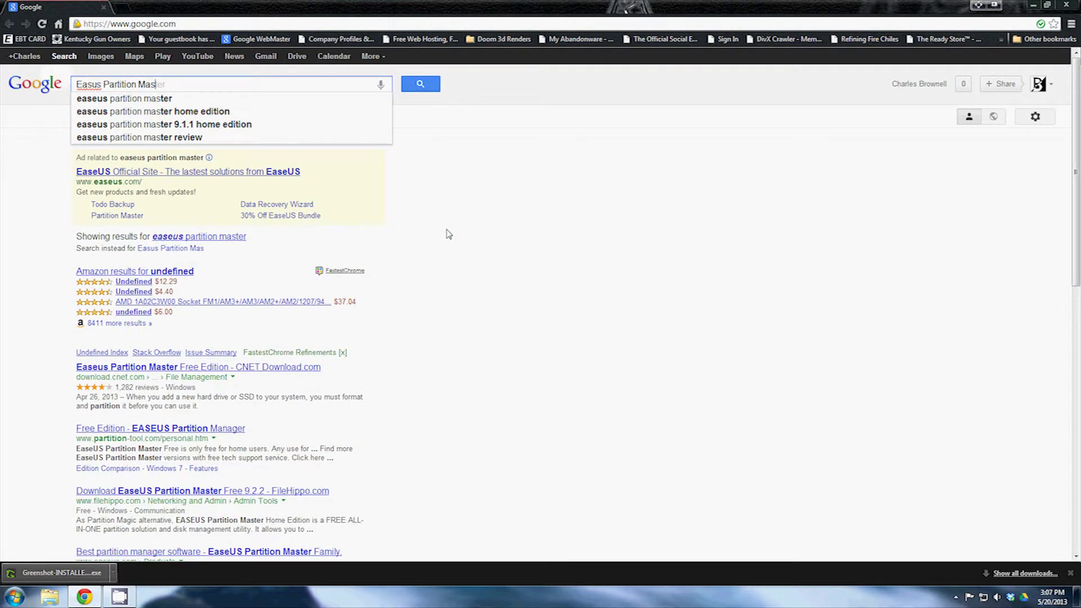
{"action": "type", "text": "ter"}
{"action": "key", "text": "Return"}
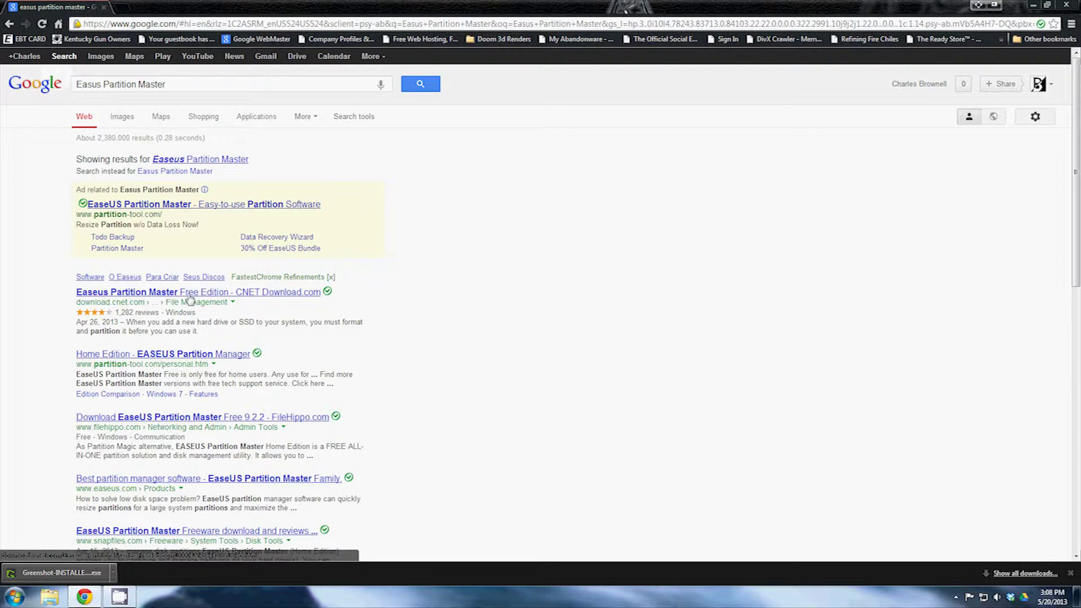
Download the EaseUS Partition Master Free installer epm.exe from CNET to Downloads and run it.
{"action": "left_click", "coordinate": [264, 299]}
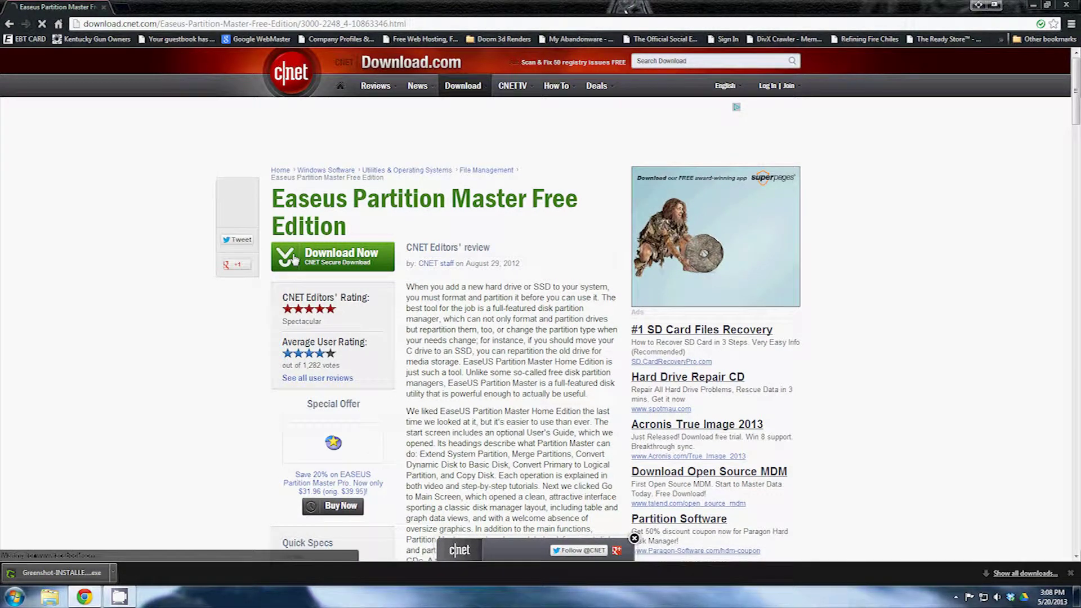
{"action": "left_click", "coordinate": [295, 259]}
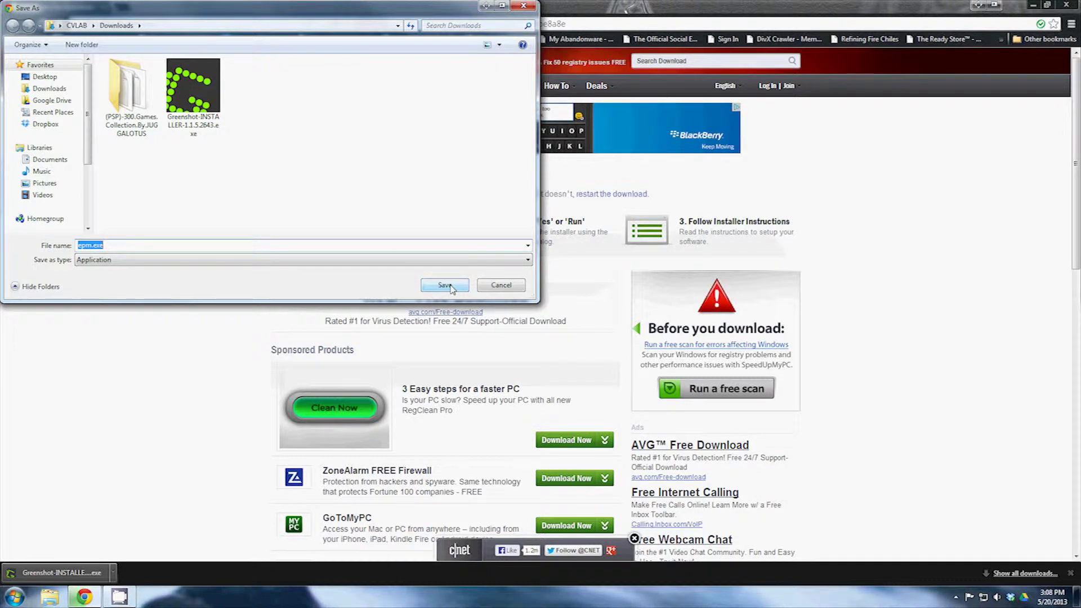
{"action": "left_click", "coordinate": [445, 286]}
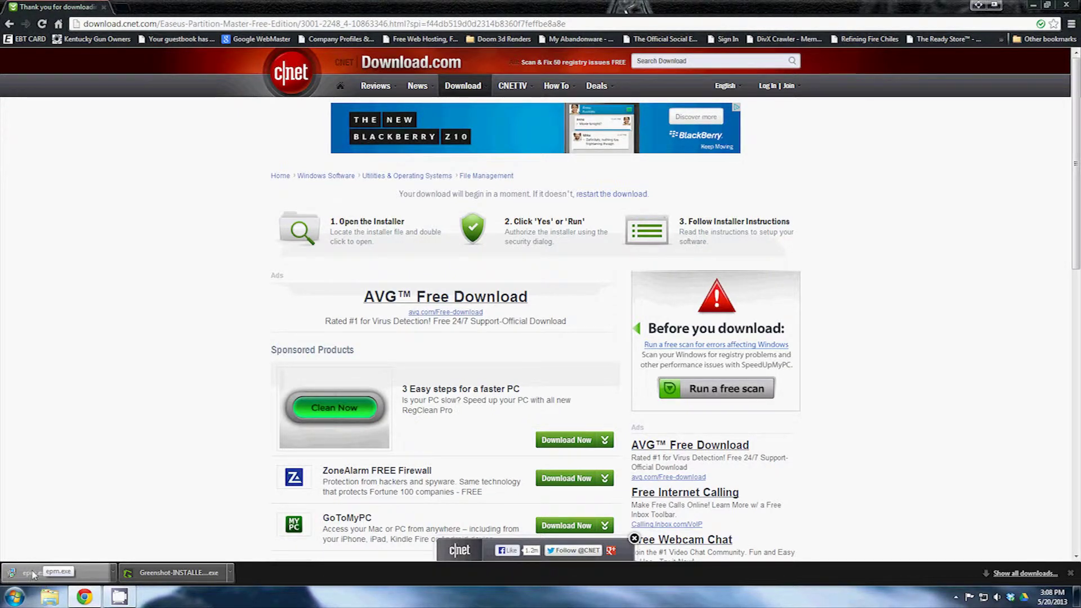
{"action": "left_click", "coordinate": [33, 574]}
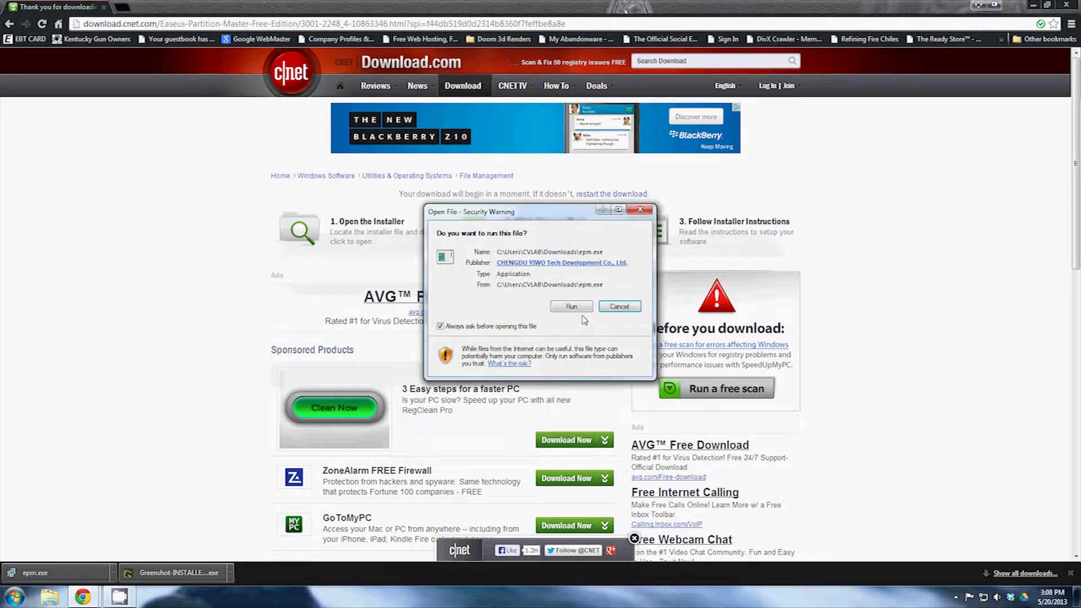
{"action": "left_click", "coordinate": [572, 307]}
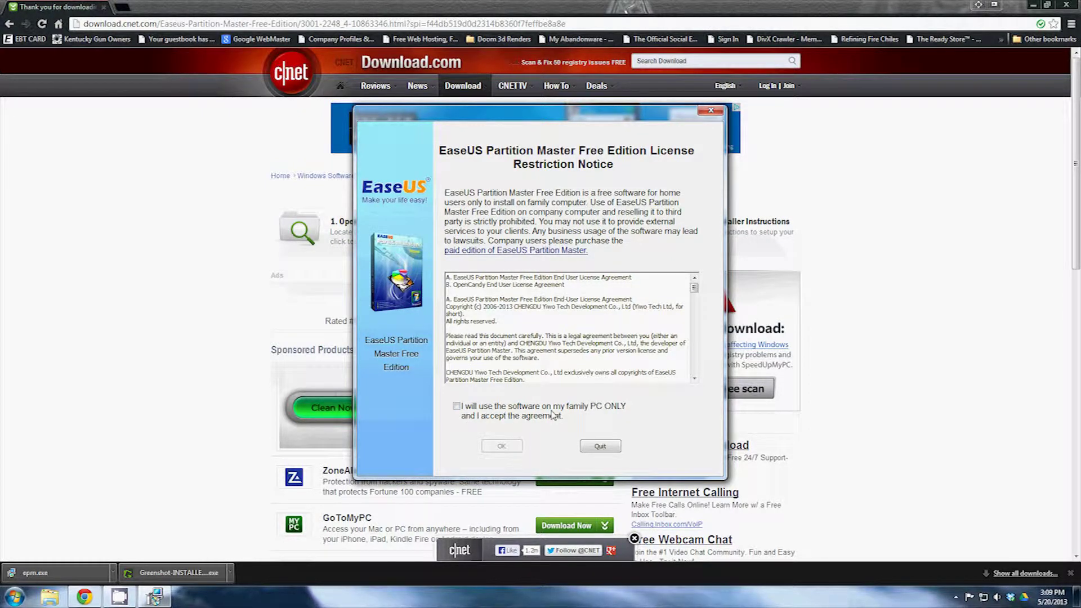
Accept the license agreement and move past the setup wizard's welcome page.
{"action": "left_click", "coordinate": [457, 406]}
{"action": "left_click", "coordinate": [502, 446]}
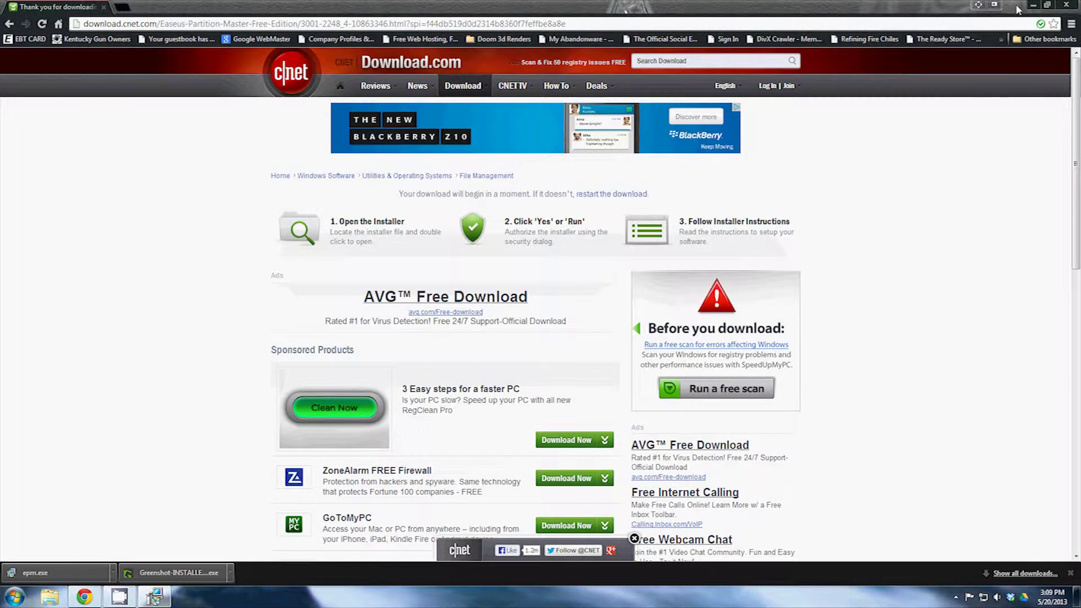
{"action": "left_click", "coordinate": [1065, 4]}
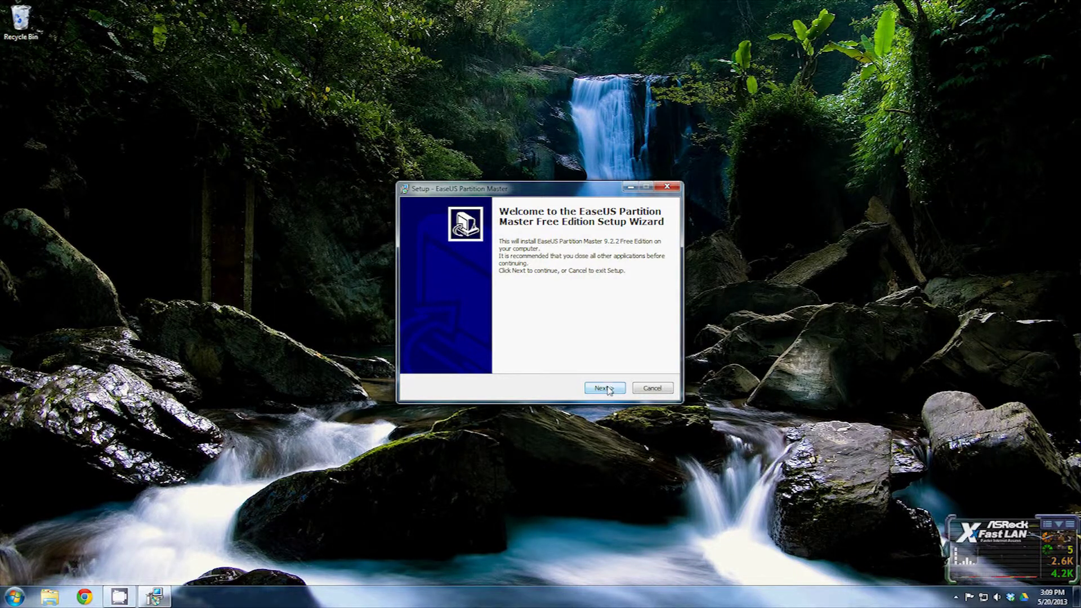
{"action": "left_click", "coordinate": [609, 390]}
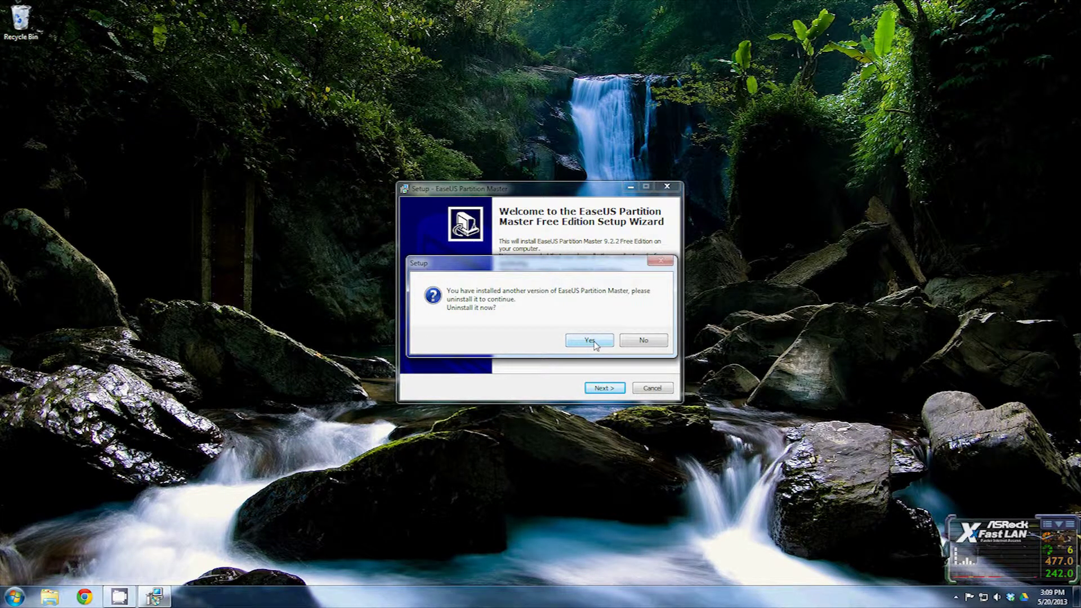
Uninstall the older EaseUS Partition Master Home Edition completely.
{"action": "left_click", "coordinate": [594, 342]}
{"action": "left_click", "coordinate": [615, 393]}
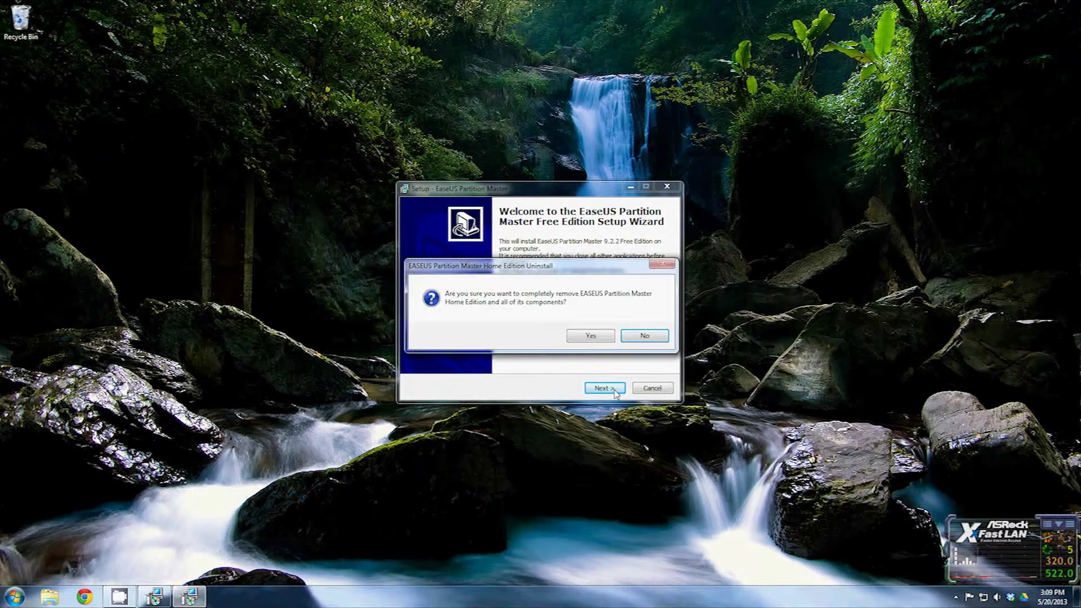
{"action": "left_click", "coordinate": [590, 336]}
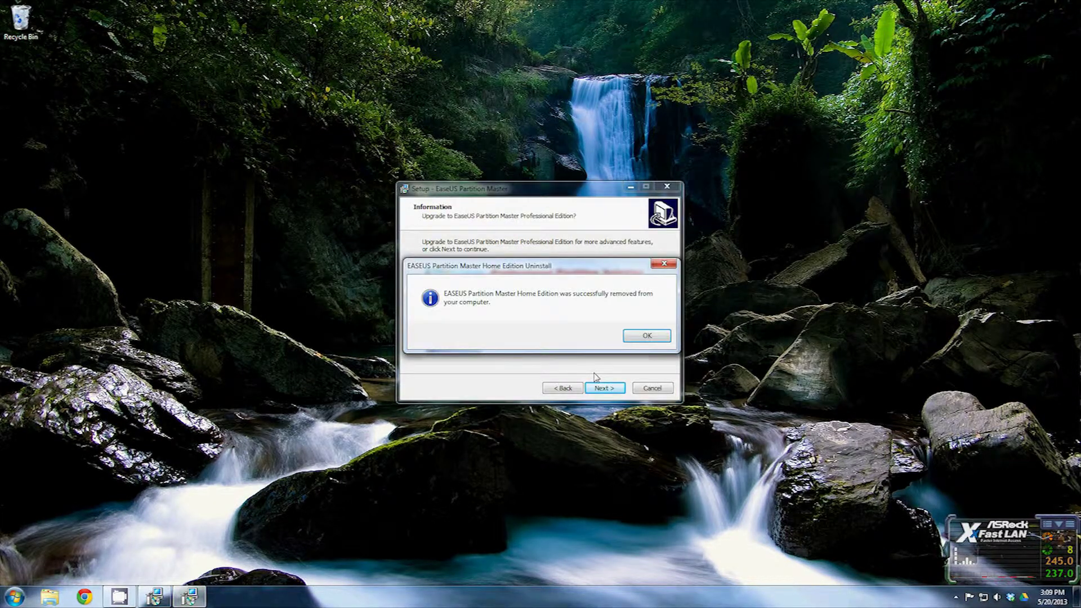
{"action": "left_click", "coordinate": [642, 337]}
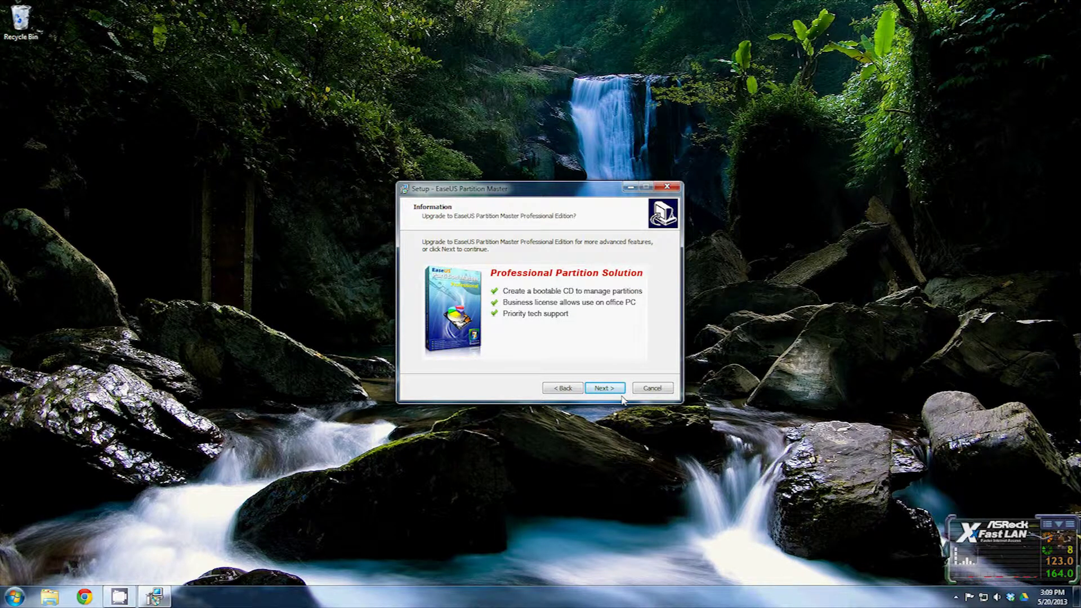
Install to the default folder, skipping the Professional upgrade, Amazon extras and desktop icon.
{"action": "left_click", "coordinate": [605, 389]}
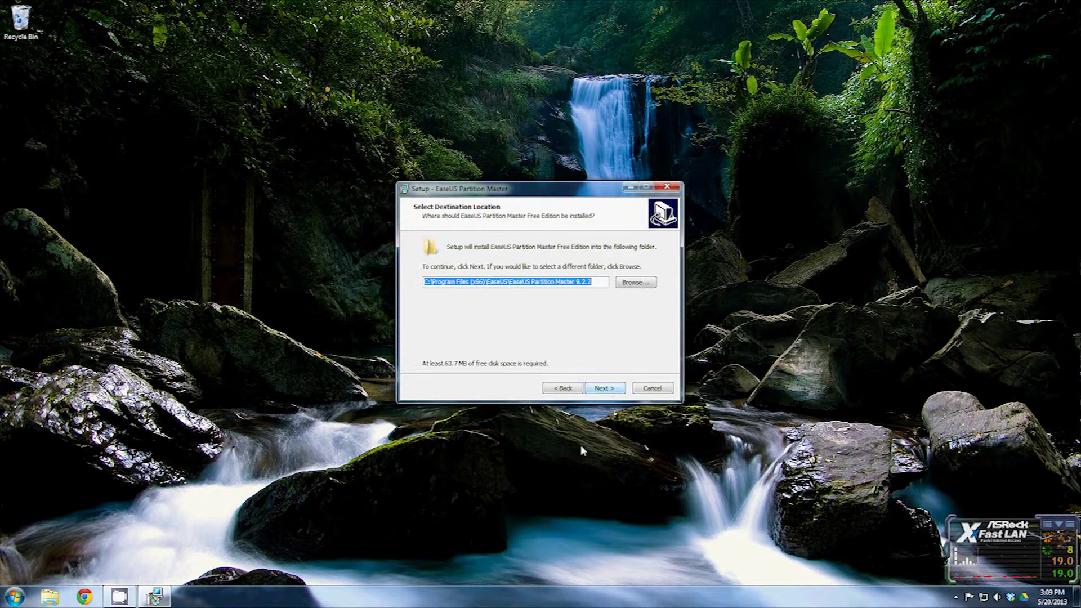
{"action": "left_click", "coordinate": [605, 387]}
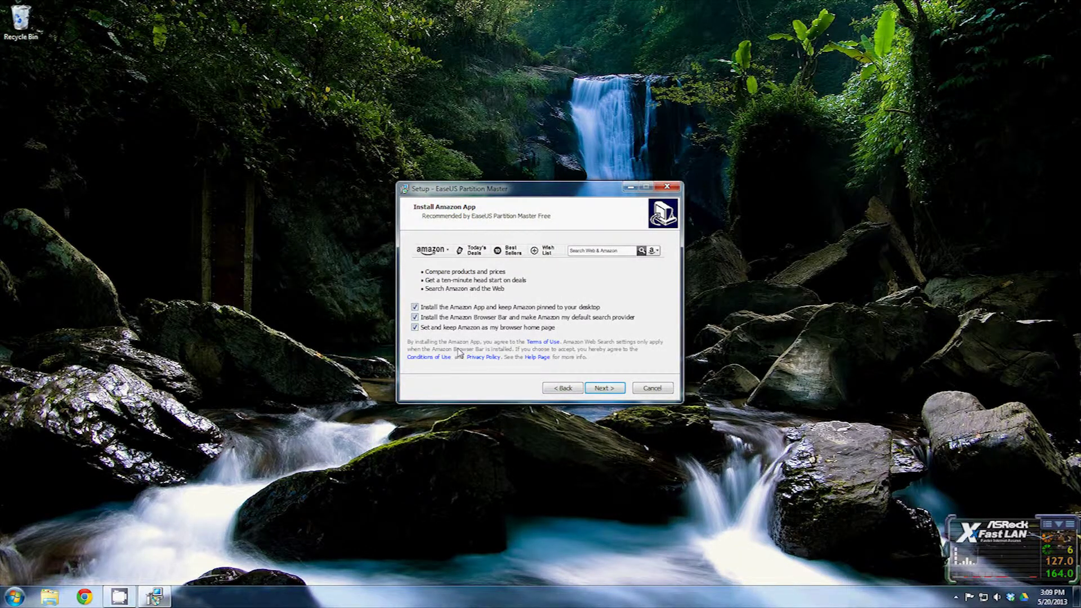
{"action": "left_click", "coordinate": [414, 328]}
{"action": "left_click", "coordinate": [415, 318]}
{"action": "left_click", "coordinate": [415, 307]}
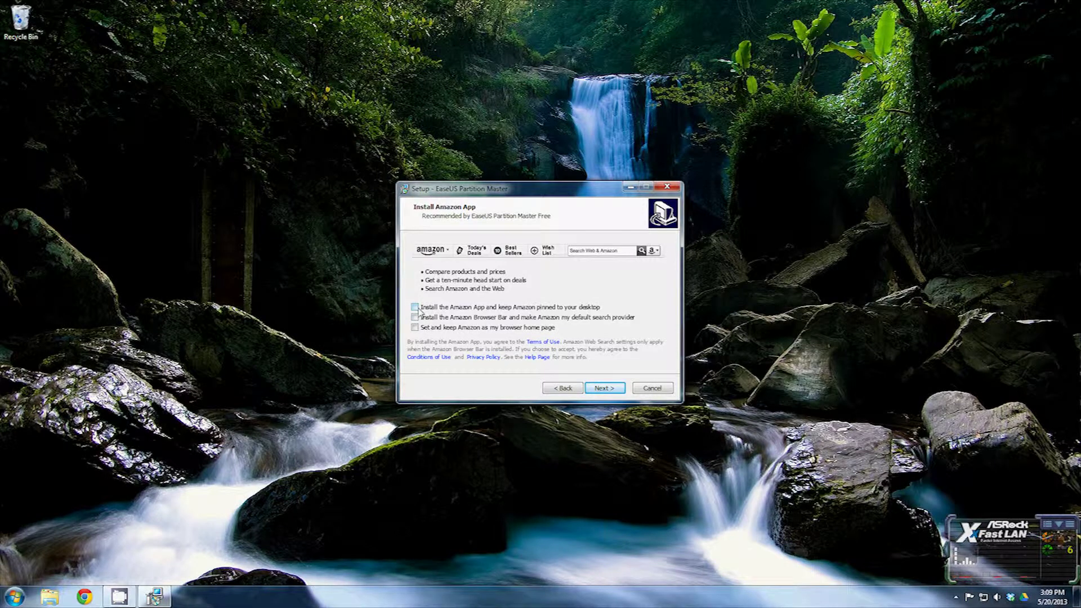
{"action": "left_click", "coordinate": [605, 389]}
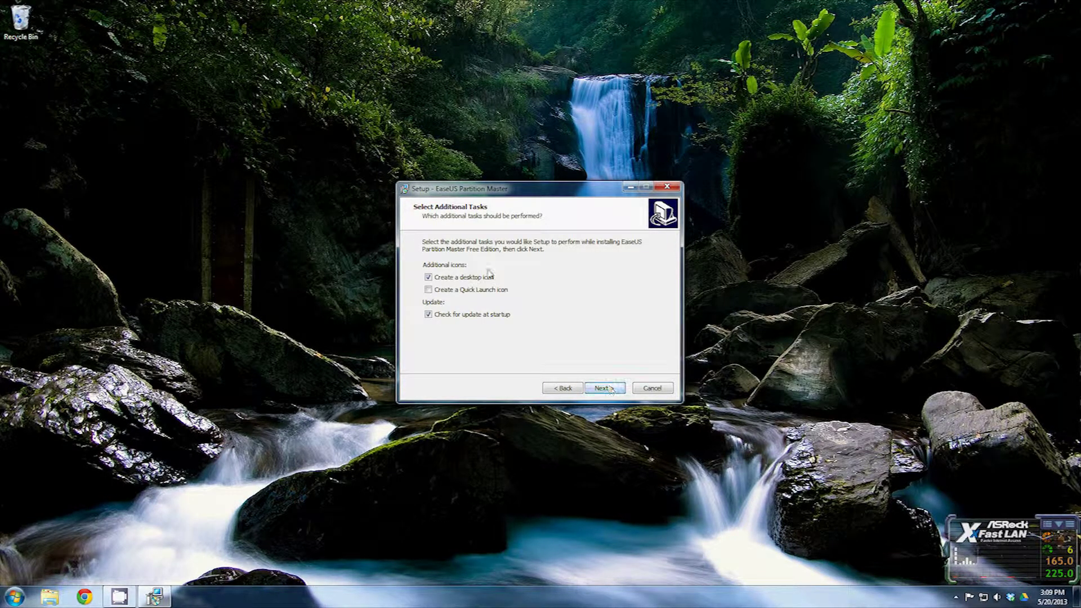
{"action": "left_click", "coordinate": [427, 278]}
{"action": "left_click", "coordinate": [590, 386]}
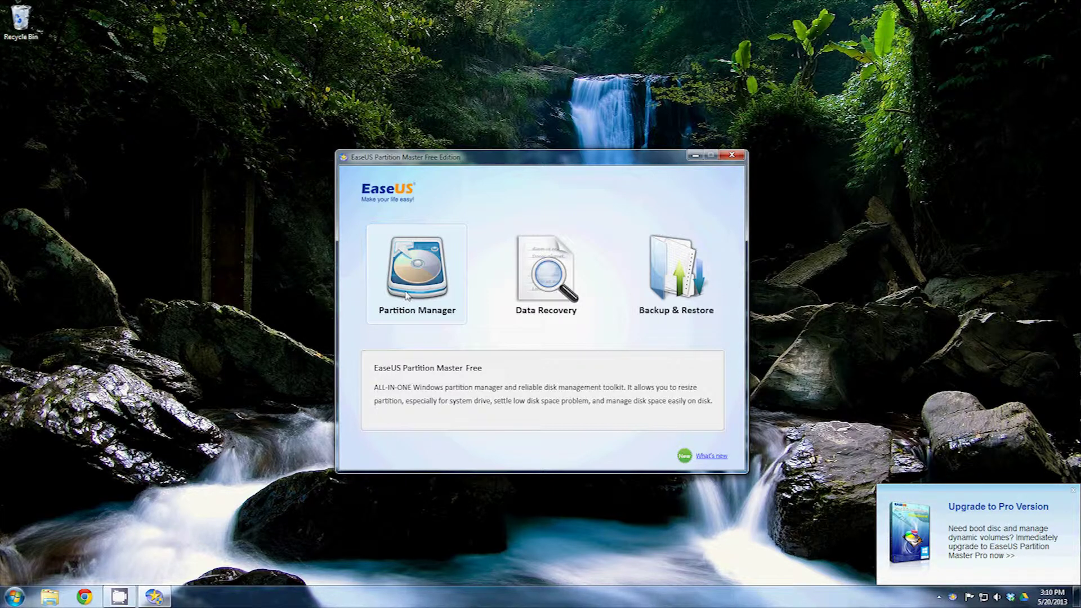
Open Partition Manager and select Disk 9's 37.26 GB unallocated space.
{"action": "left_click", "coordinate": [419, 266]}
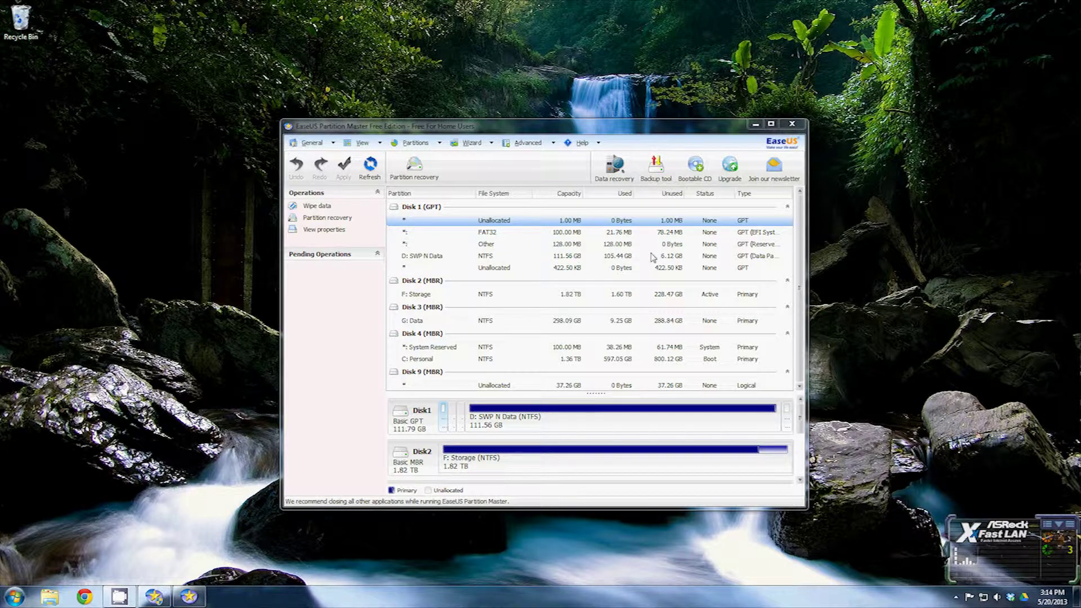
{"action": "left_click", "coordinate": [804, 234]}
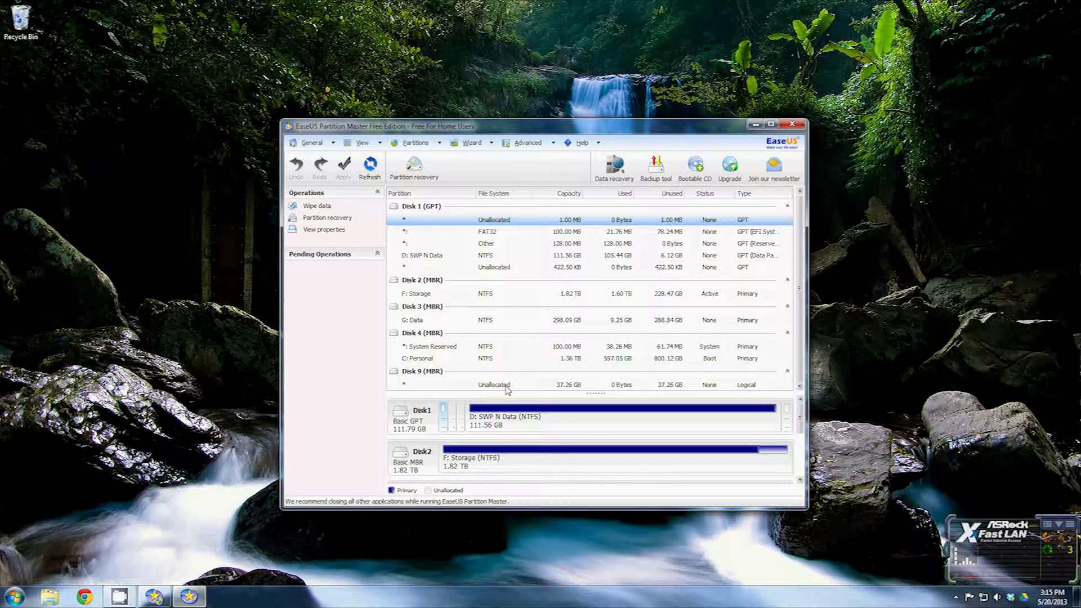
{"action": "left_click", "coordinate": [506, 387]}
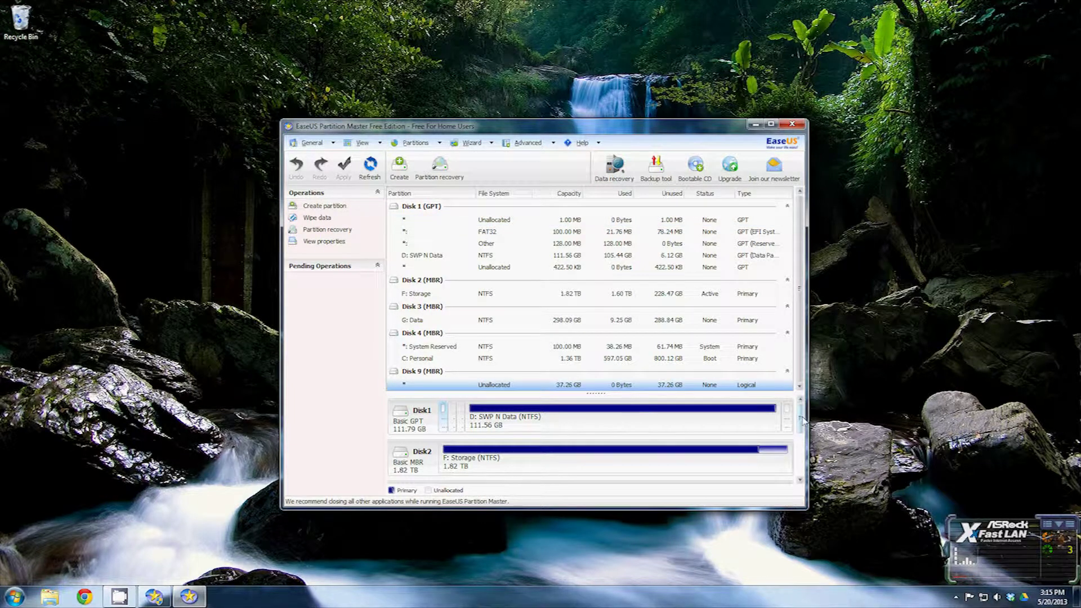
Scroll down to Disk 9 and choose Create partition on its unallocated space.
{"action": "right_click", "coordinate": [585, 388]}
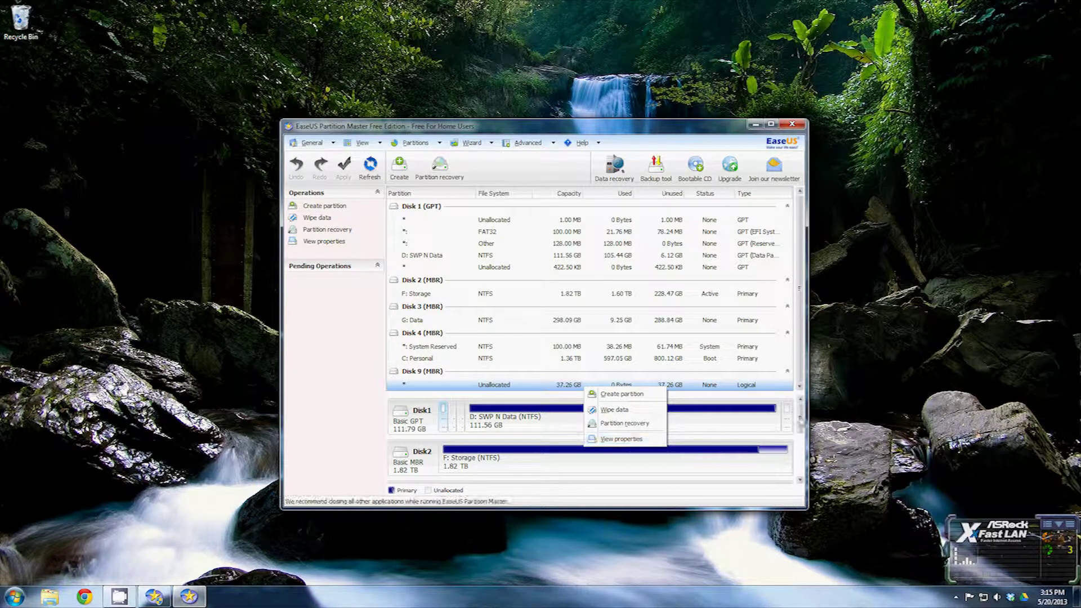
{"action": "left_click", "coordinate": [772, 433]}
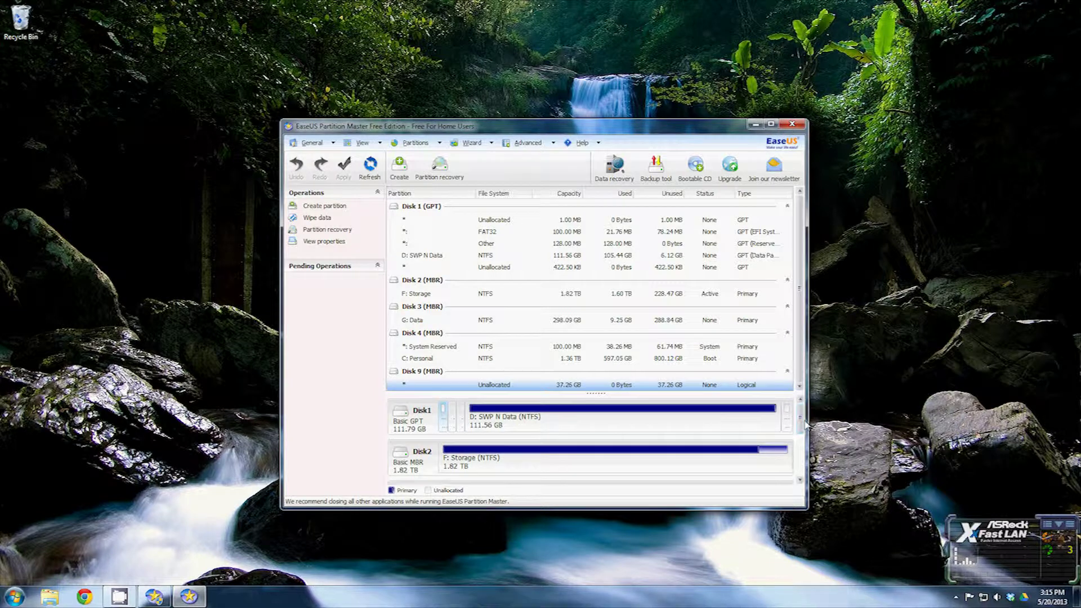
{"action": "scroll", "coordinate": [800, 422], "scroll_direction": "down", "scroll_amount": 1}
{"action": "left_click_drag", "start_coordinate": [802, 429], "coordinate": [799, 466]}
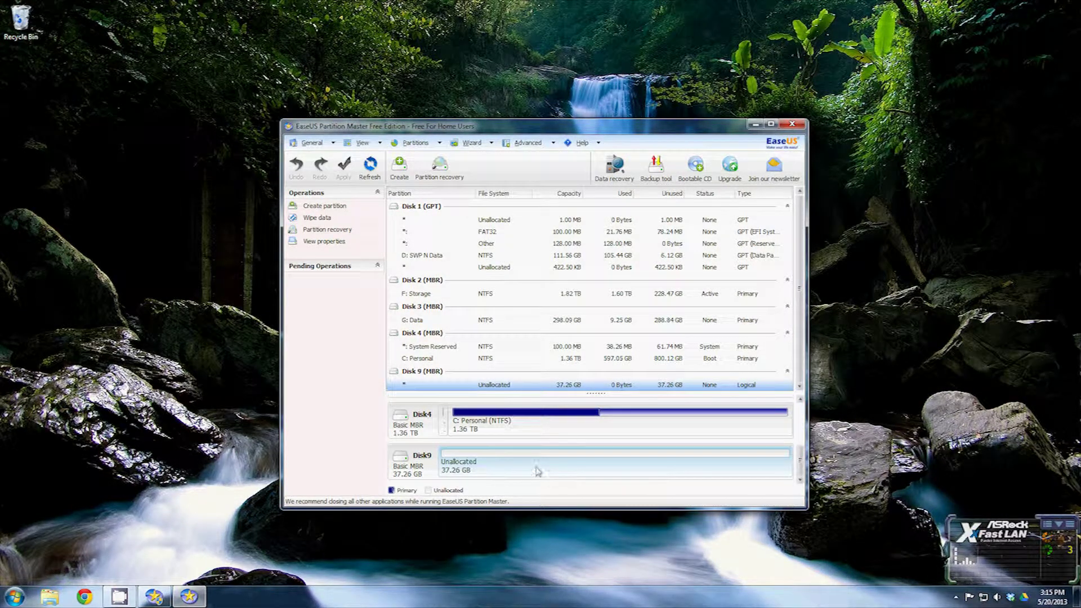
{"action": "right_click", "coordinate": [536, 471]}
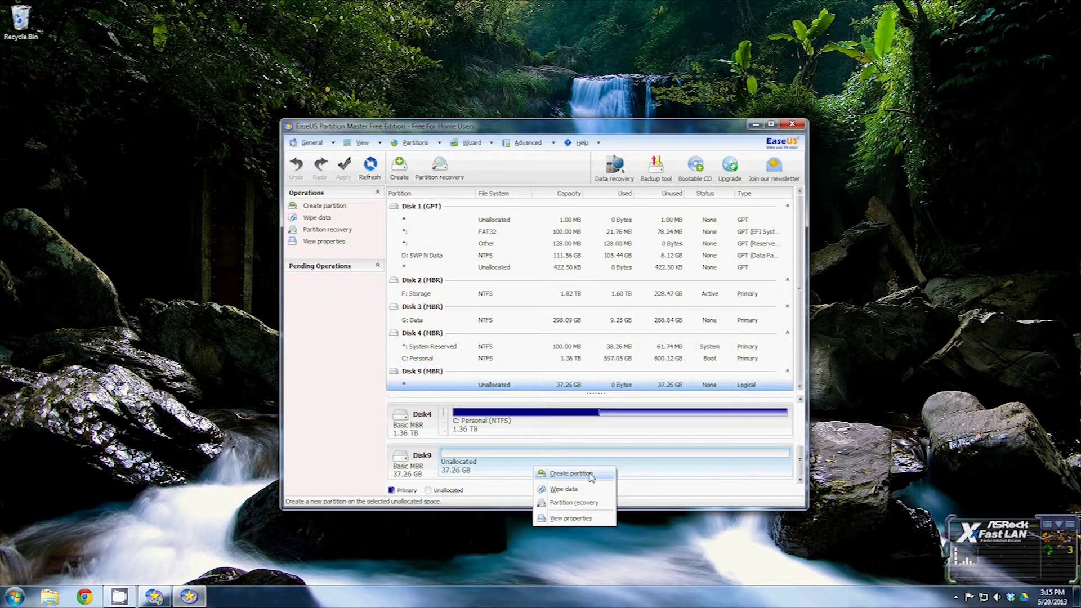
{"action": "left_click", "coordinate": [571, 473]}
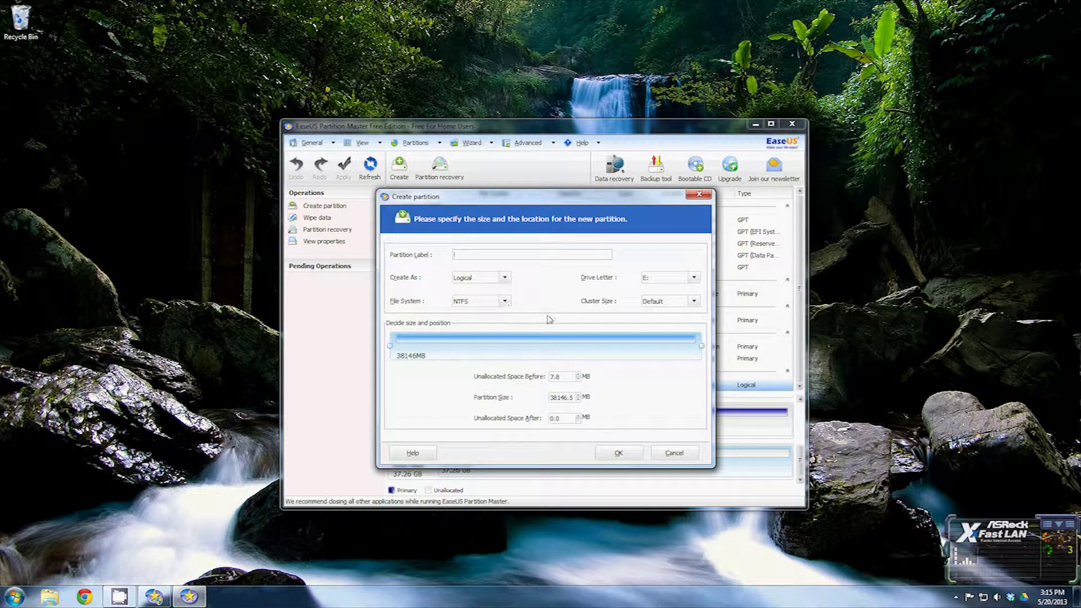
Set the new partition to FAT32, label 'Mobile Xfer', type Primary, and confirm.
{"action": "left_click", "coordinate": [504, 302]}
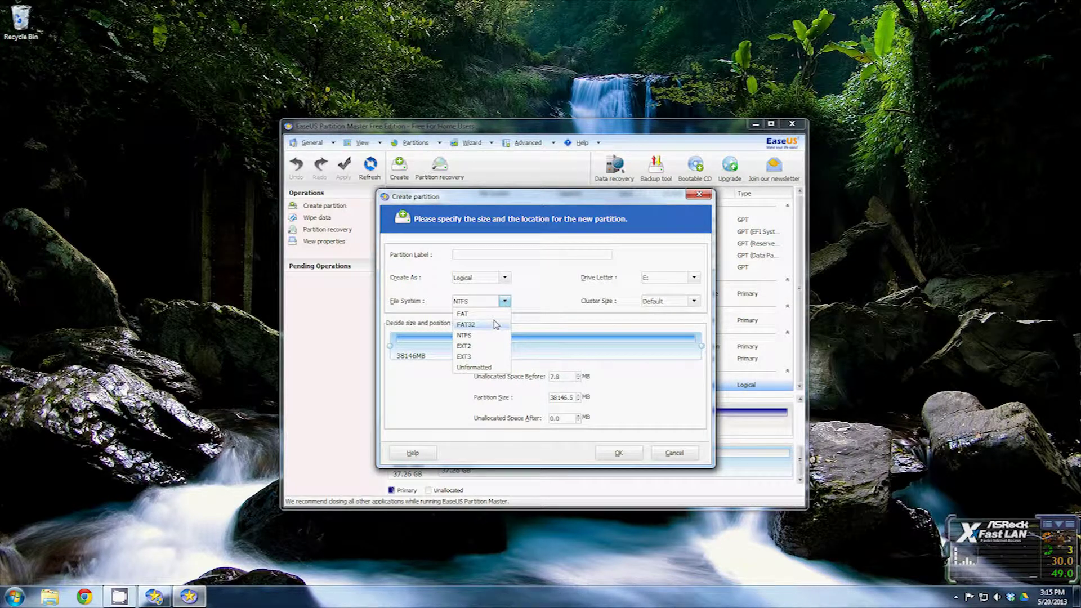
{"action": "left_click", "coordinate": [495, 324]}
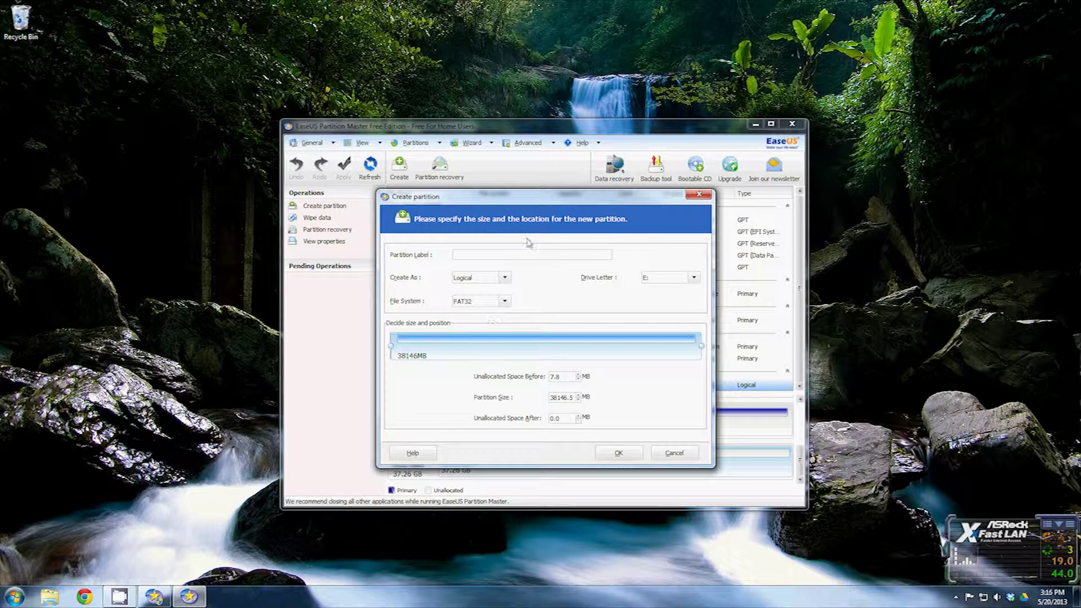
{"action": "left_click", "coordinate": [508, 256]}
{"action": "type", "text": "Mobile E"}
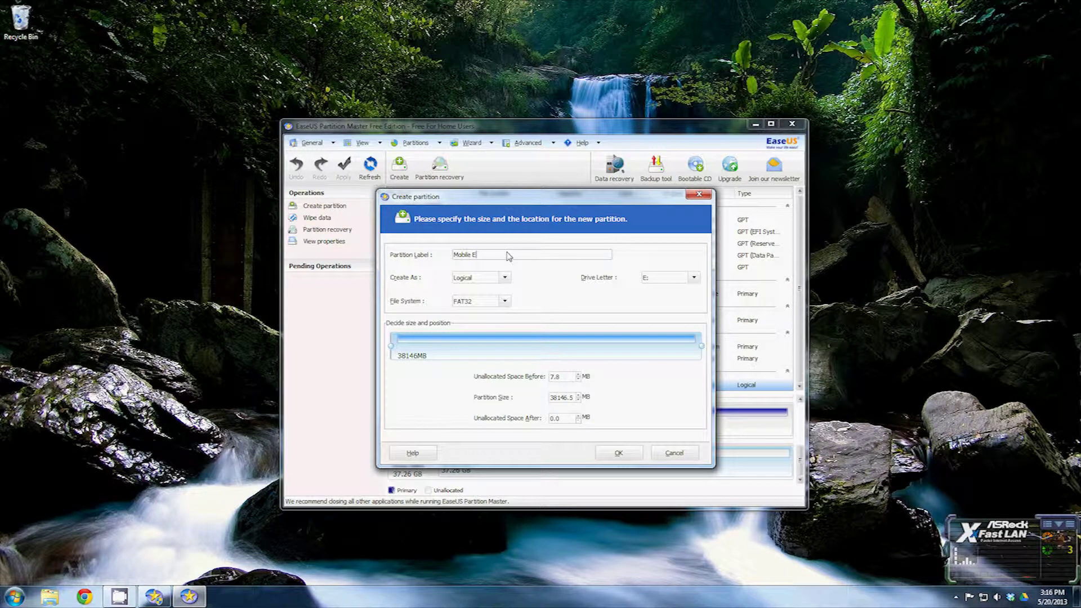
{"action": "key", "text": "BackSpace"}
{"action": "type", "text": "Xfer"}
{"action": "left_click", "coordinate": [505, 277]}
{"action": "left_click", "coordinate": [476, 287]}
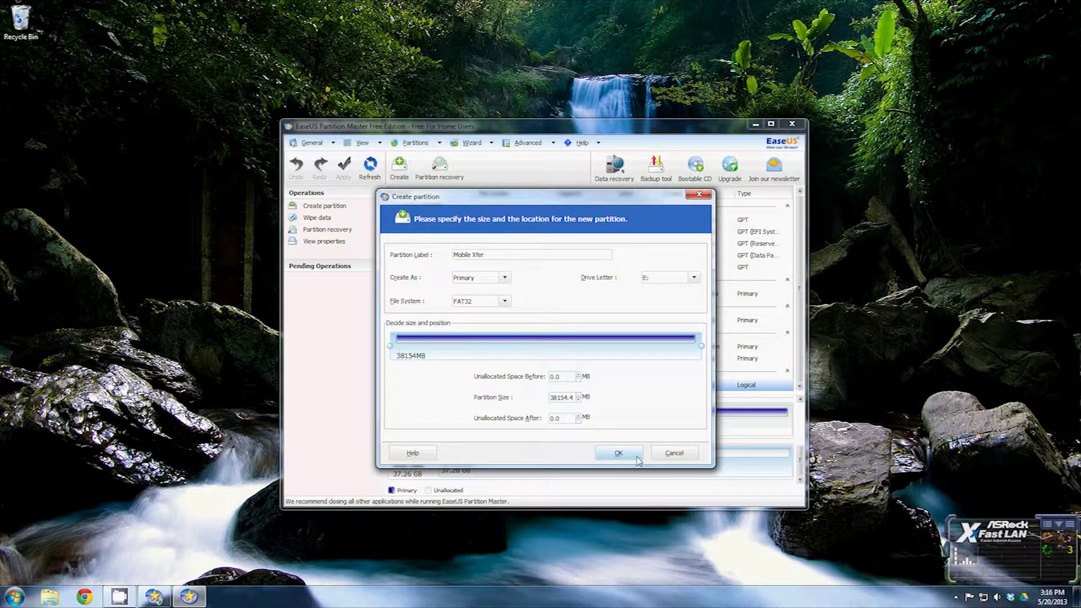
{"action": "left_click", "coordinate": [615, 453]}
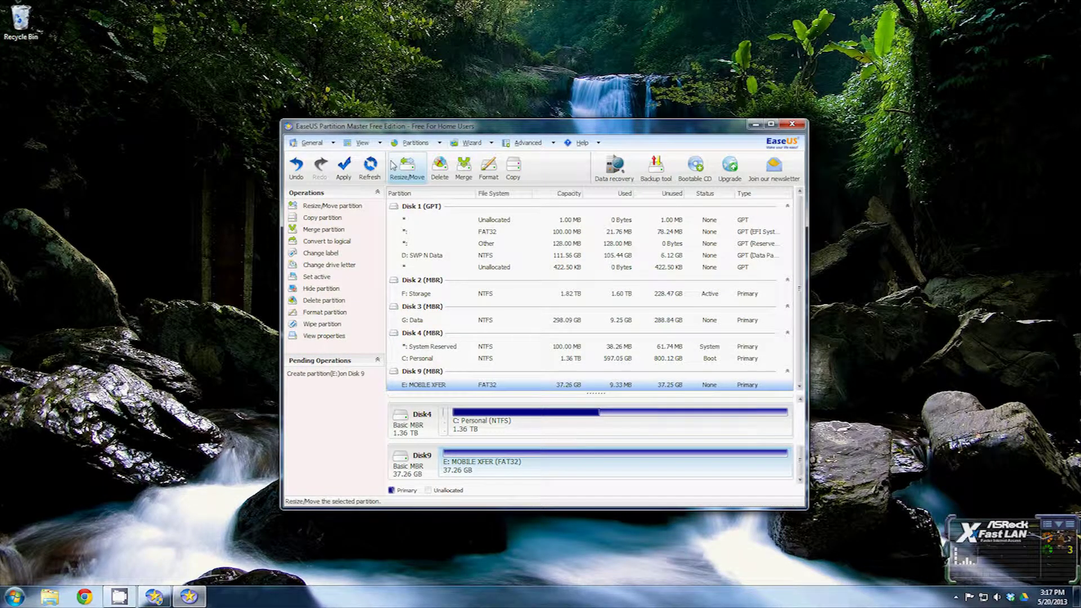
Apply the queued creation of E: MOBILE XFER and dismiss the success message.
{"action": "left_click", "coordinate": [344, 168]}
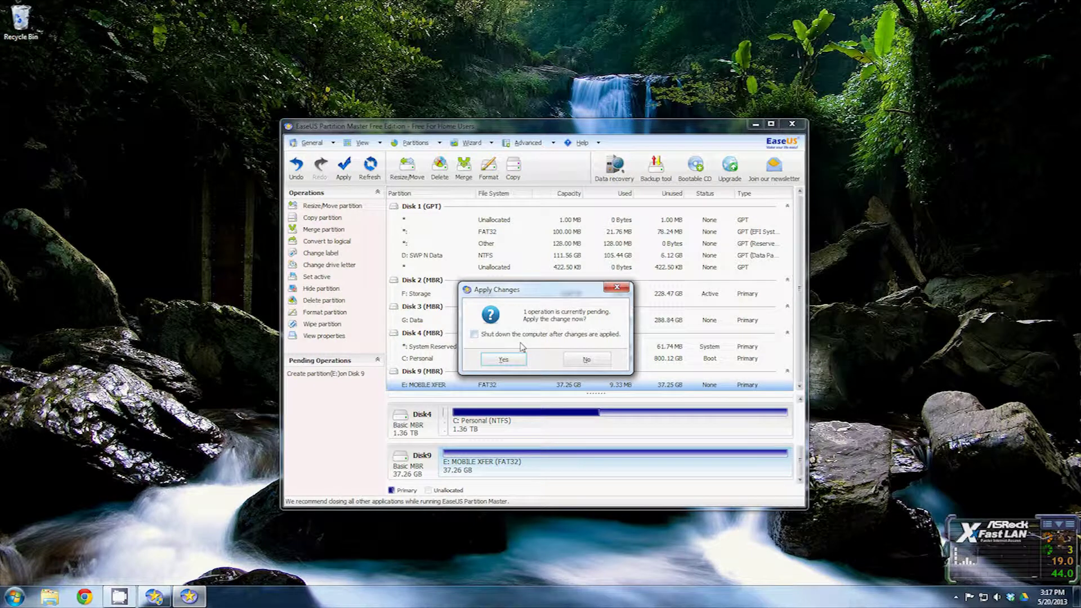
{"action": "left_click", "coordinate": [503, 360]}
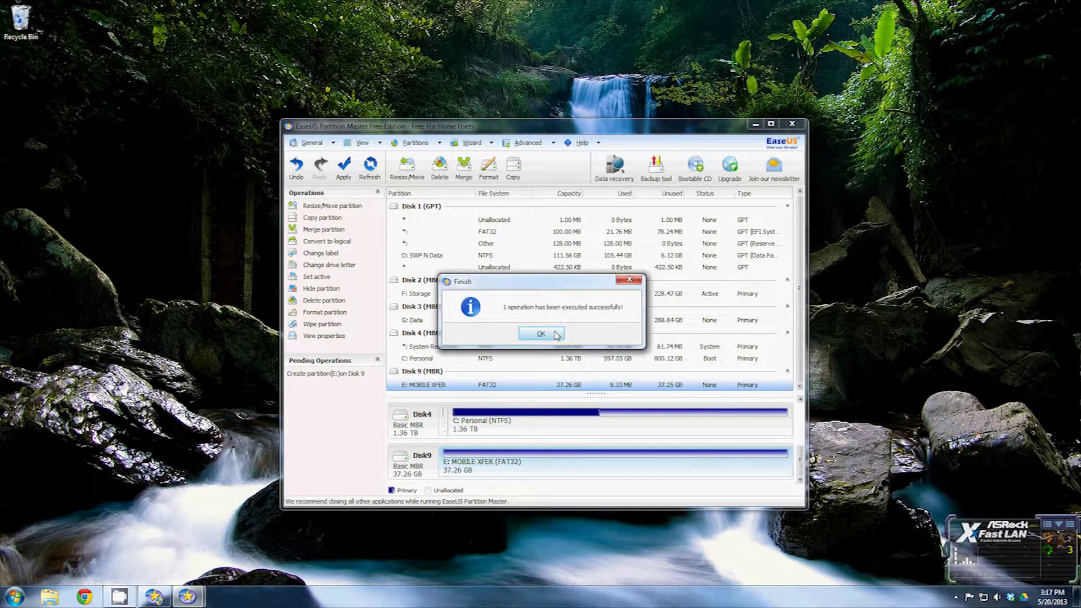
{"action": "left_click", "coordinate": [540, 334]}
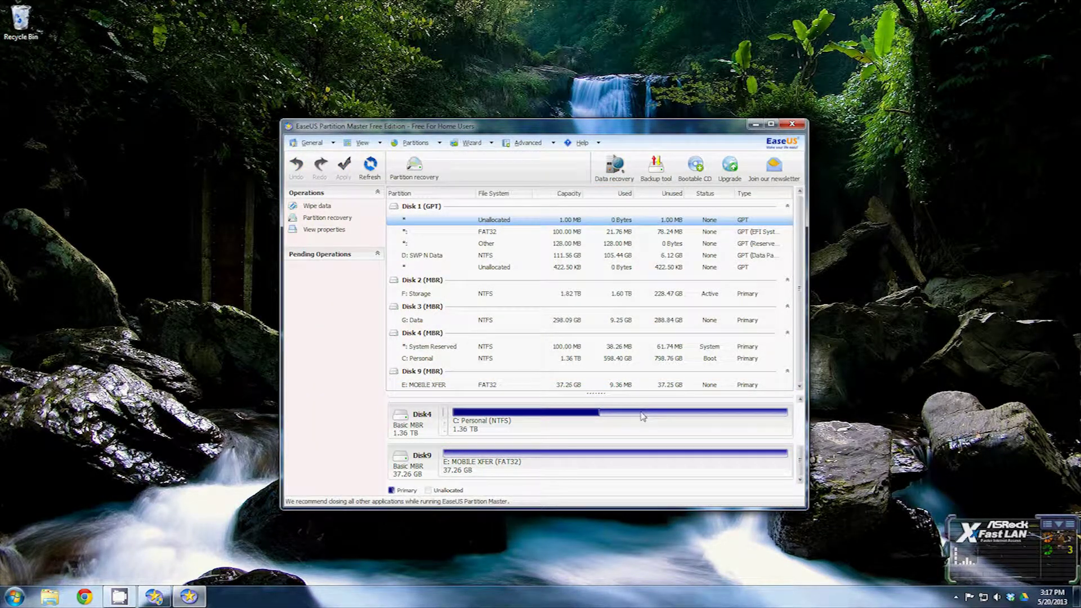
{"action": "right_click", "coordinate": [539, 470]}
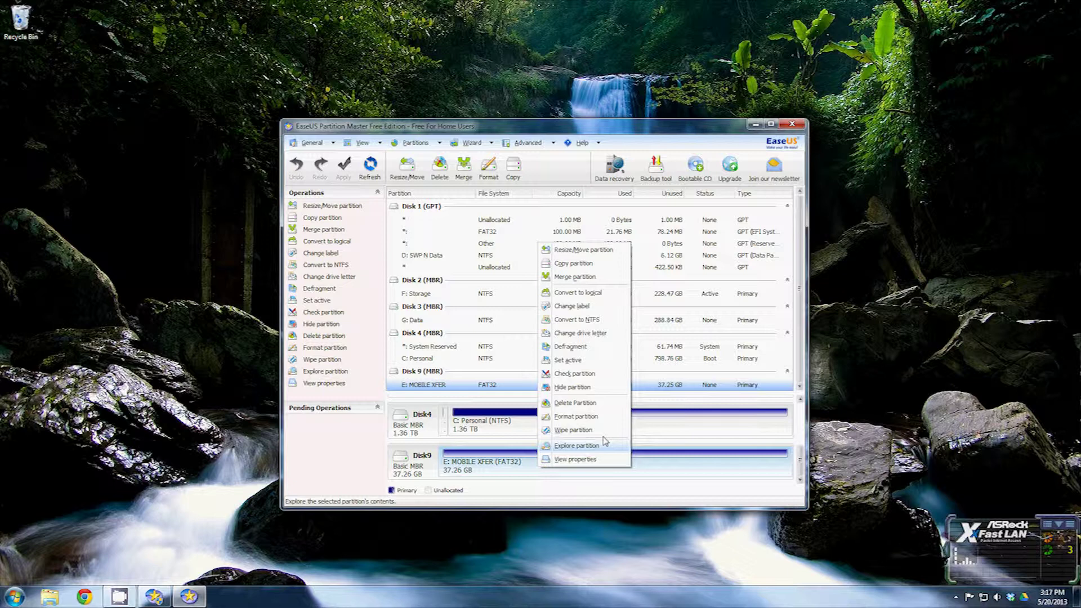
Format E: MOBILE XFER as FAT32 with 32KB clusters and apply the operation.
{"action": "left_click", "coordinate": [575, 416]}
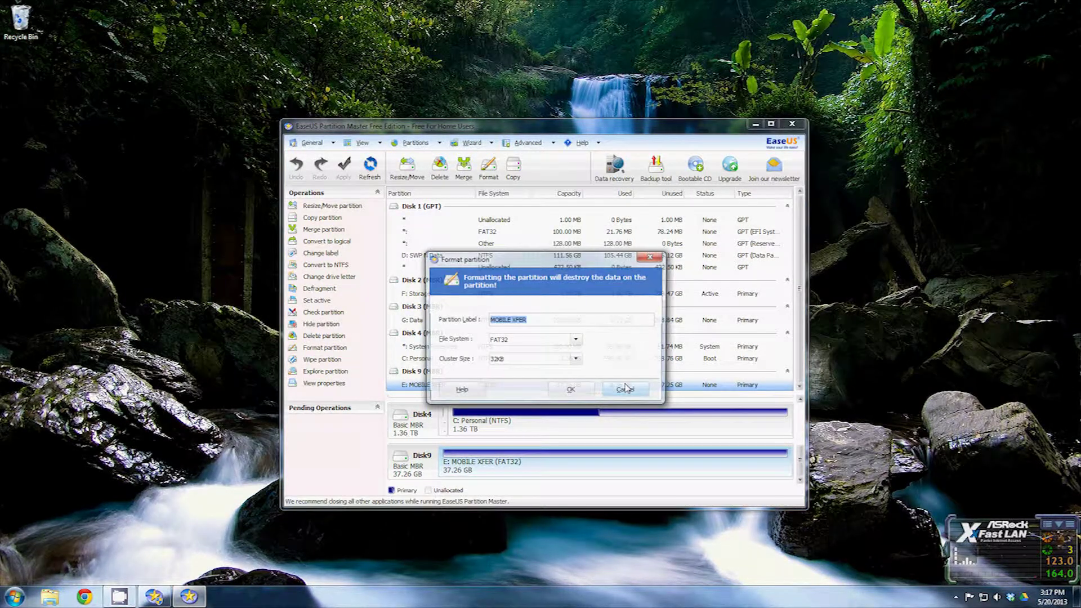
{"action": "left_click", "coordinate": [570, 389]}
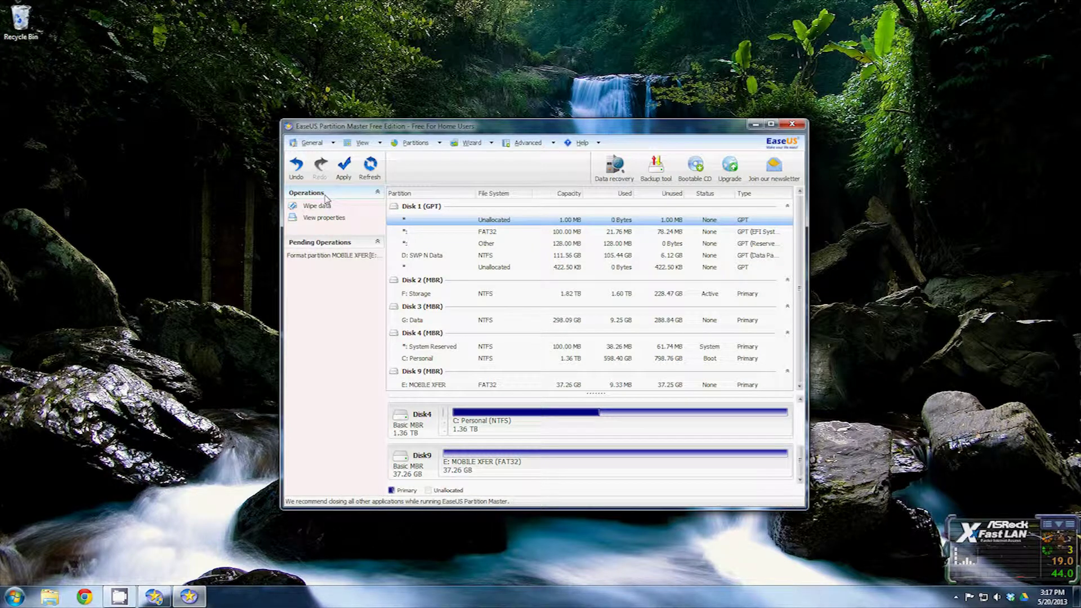
{"action": "left_click", "coordinate": [344, 177]}
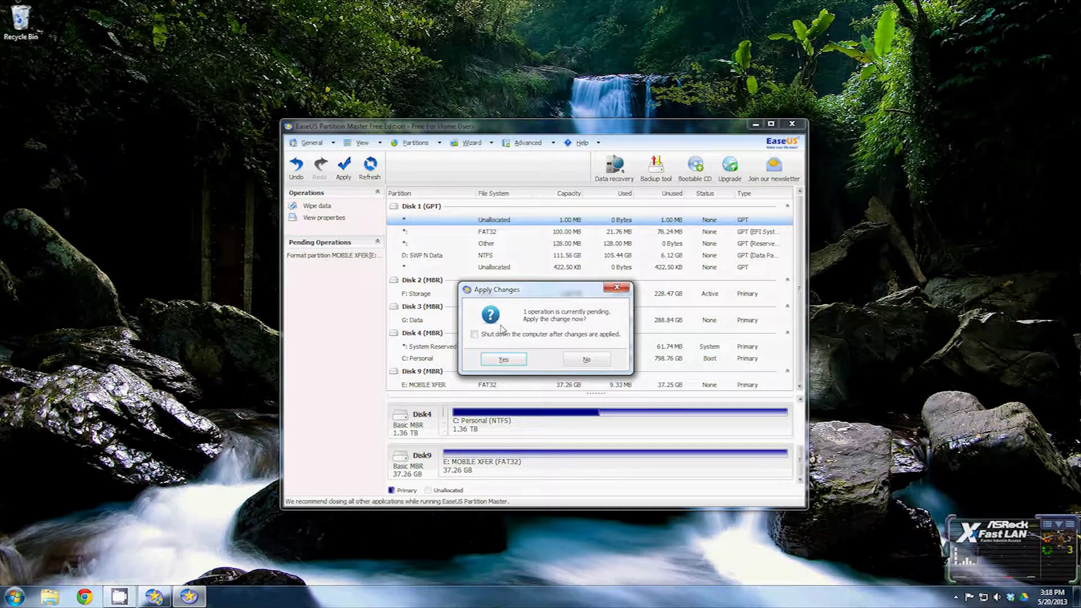
{"action": "left_click", "coordinate": [502, 357]}
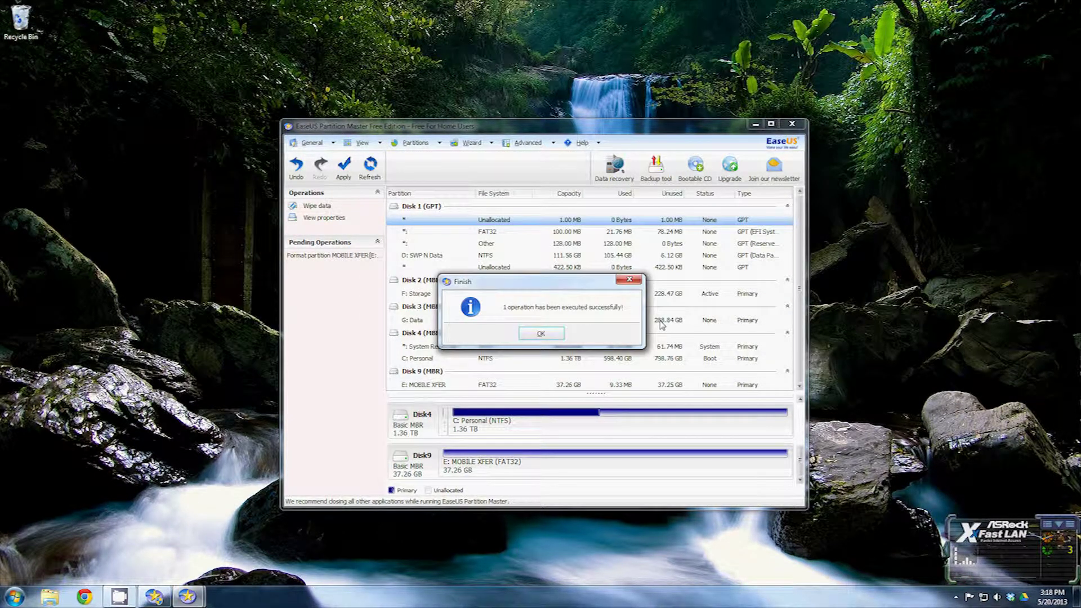
{"action": "left_click", "coordinate": [551, 335]}
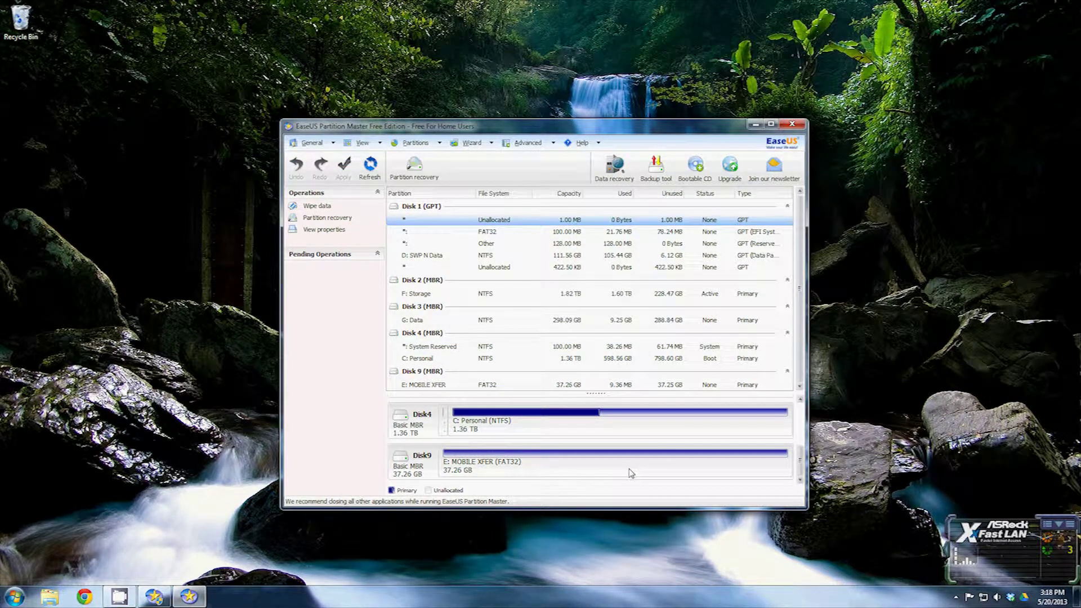
{"action": "mouse_move", "coordinate": [628, 462]}
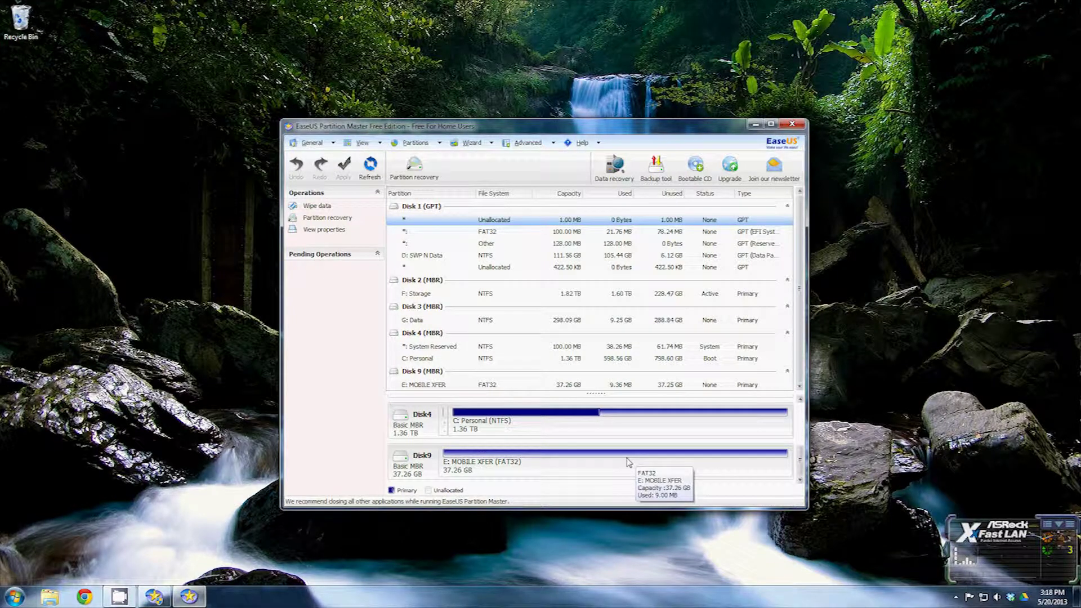
{"action": "scroll", "coordinate": [628, 461], "scroll_direction": "up", "scroll_amount": 3}
{"action": "scroll", "coordinate": [628, 462], "scroll_direction": "down", "scroll_amount": 1}
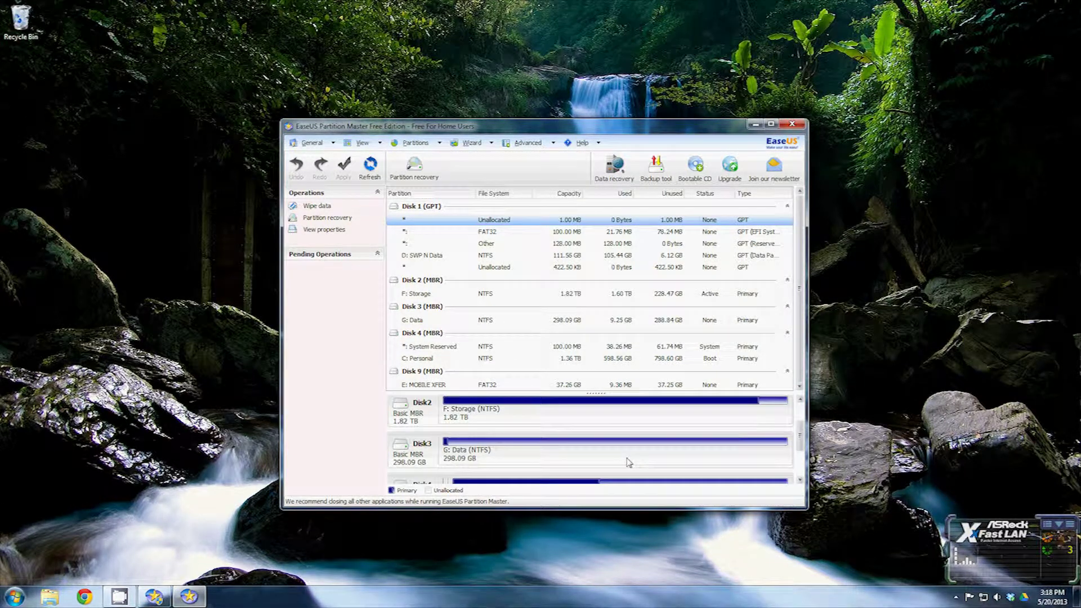
{"action": "scroll", "coordinate": [628, 462], "scroll_direction": "down", "scroll_amount": 2}
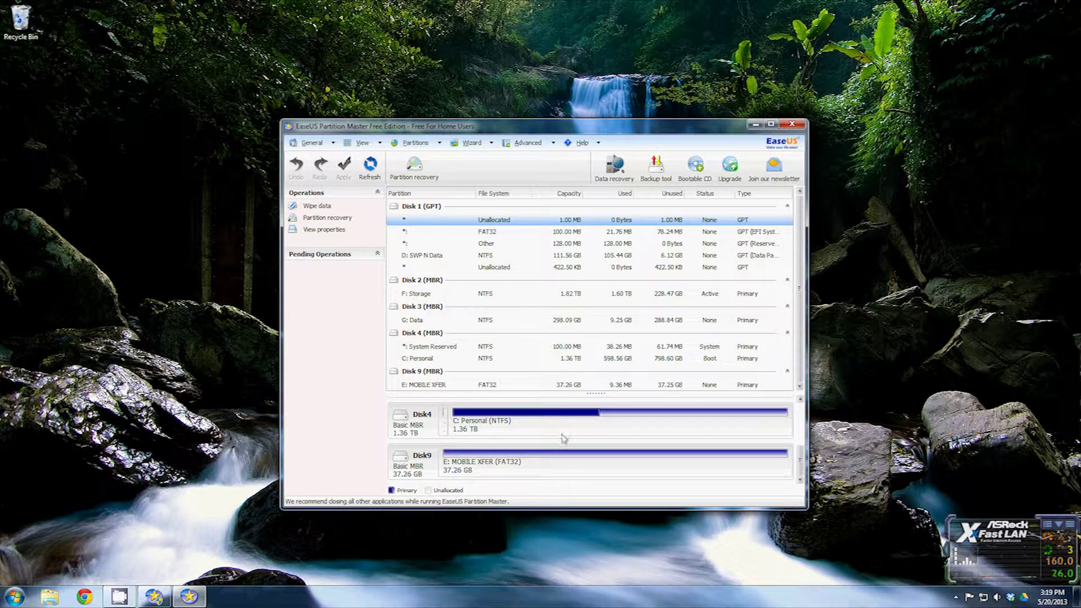
{"action": "mouse_move", "coordinate": [713, 424]}
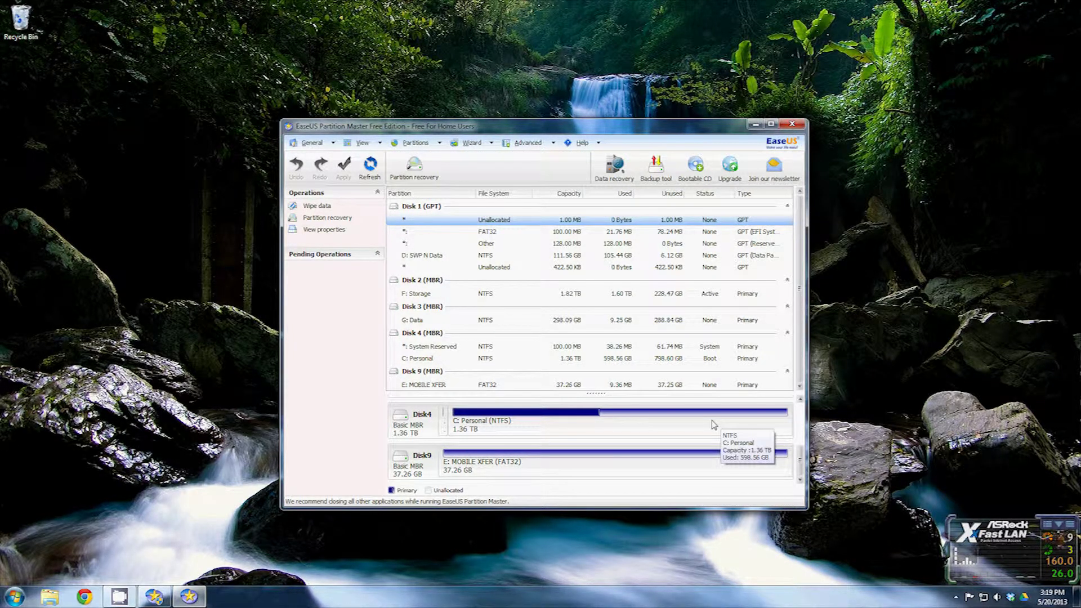